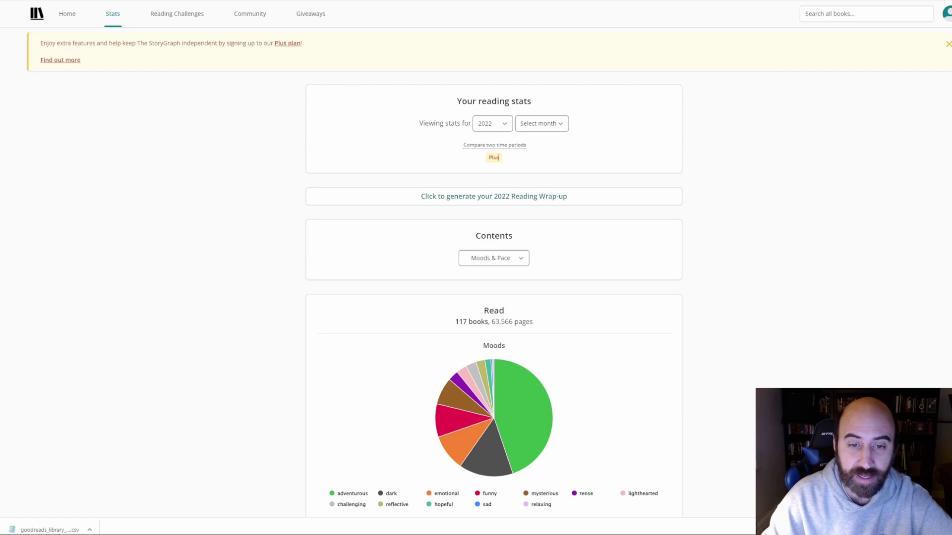
pyautogui.scroll(-3, 709, 161)
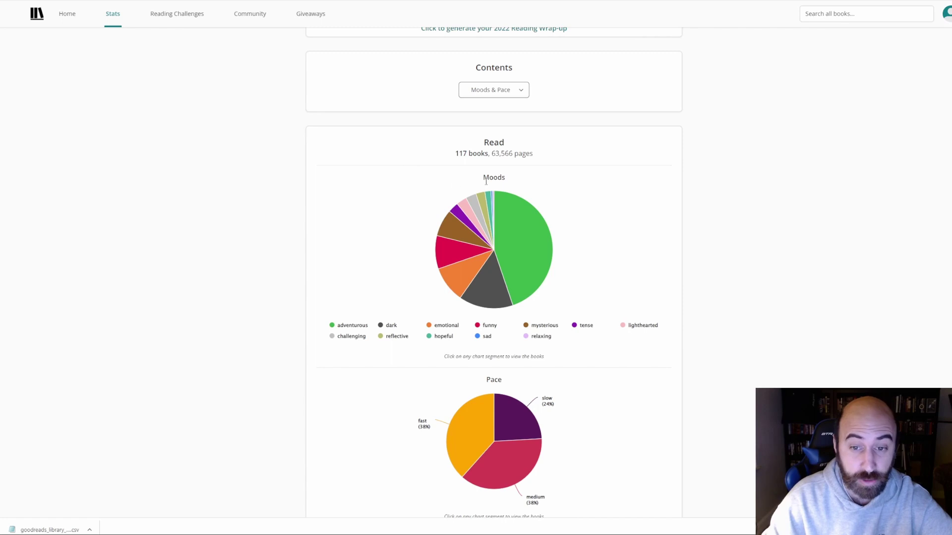
pyautogui.moveTo(538, 241)
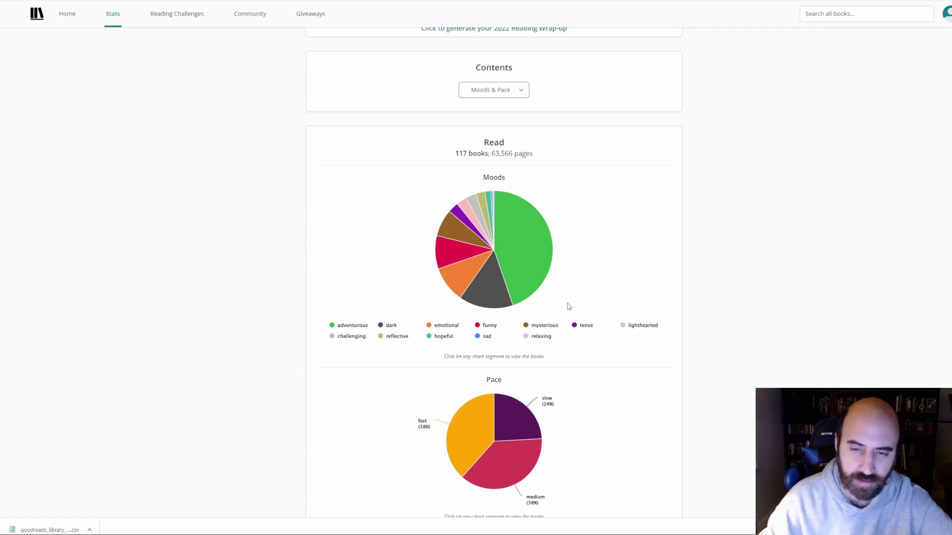
pyautogui.moveTo(494, 306)
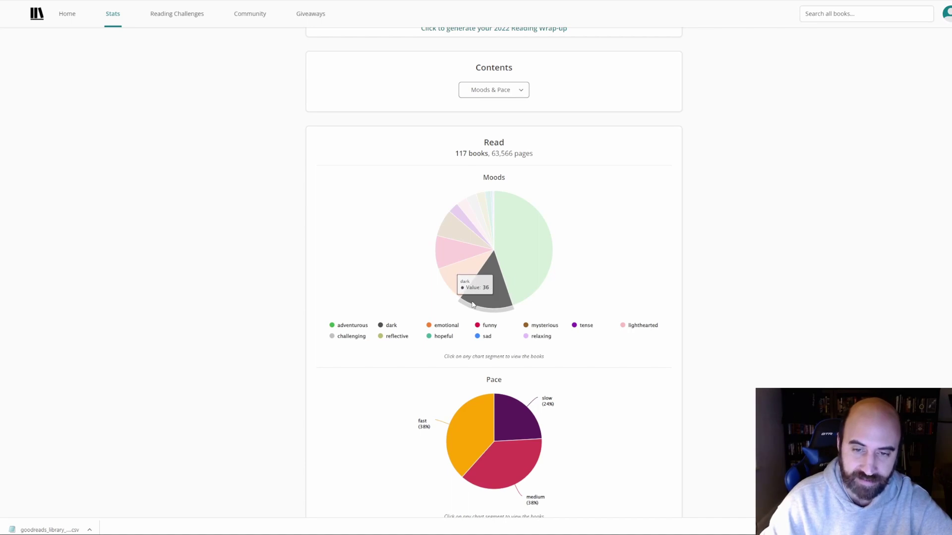
pyautogui.moveTo(452, 282)
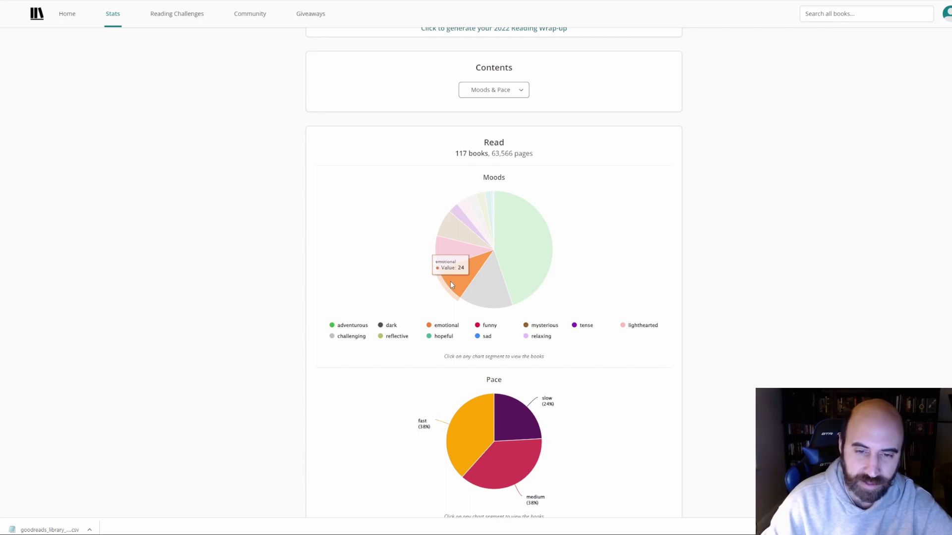
pyautogui.click(451, 281)
pyautogui.scroll(-5, 198, 268)
pyautogui.scroll(-15, 194, 268)
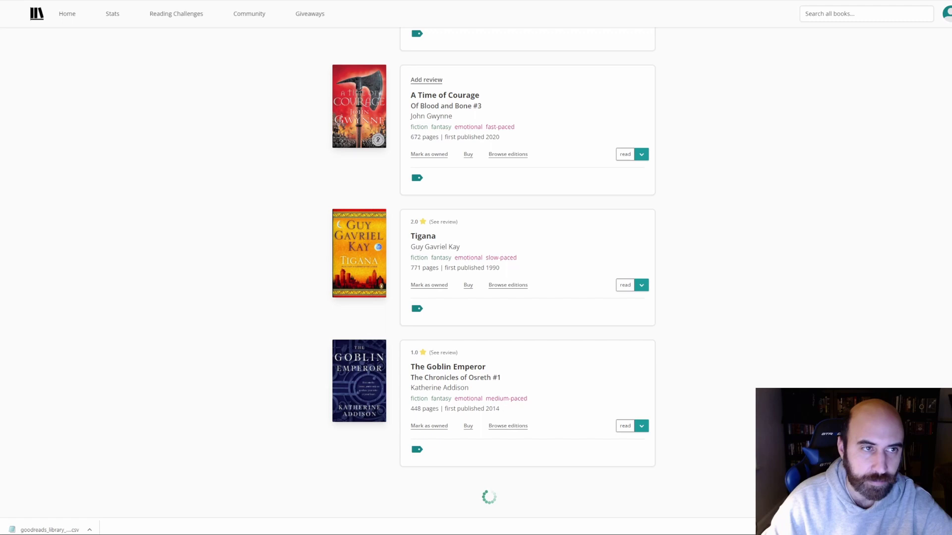
pyautogui.hotkey('alt', 'Left')
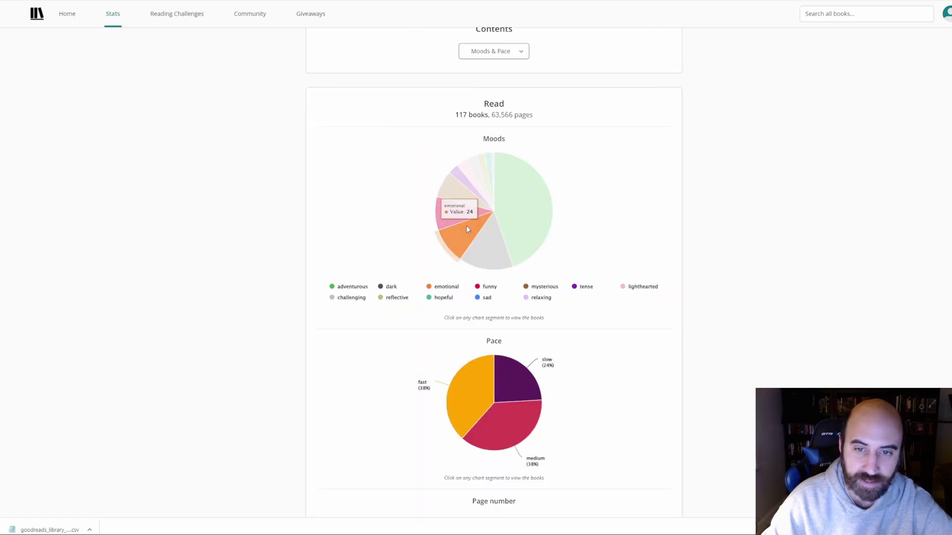
pyautogui.moveTo(453, 222)
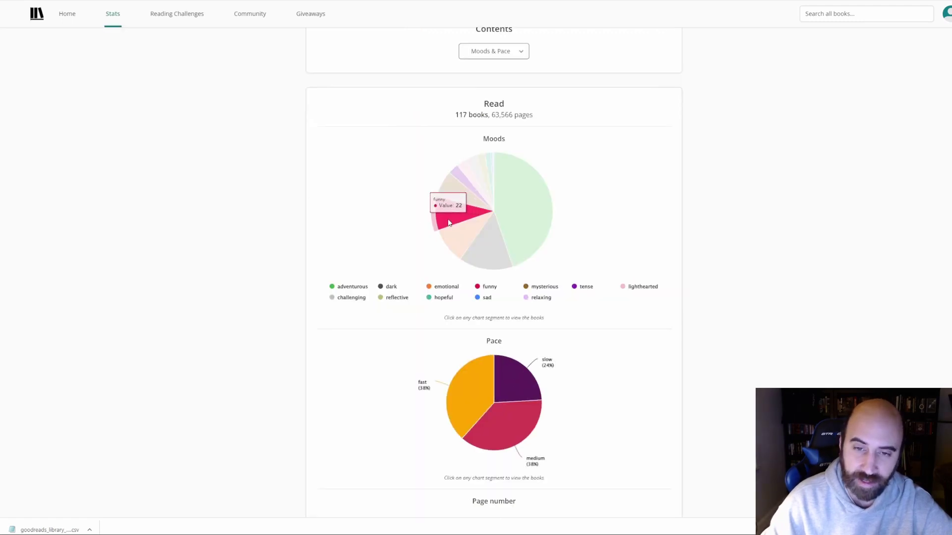
pyautogui.scroll(1, 452, 222)
pyautogui.moveTo(445, 252)
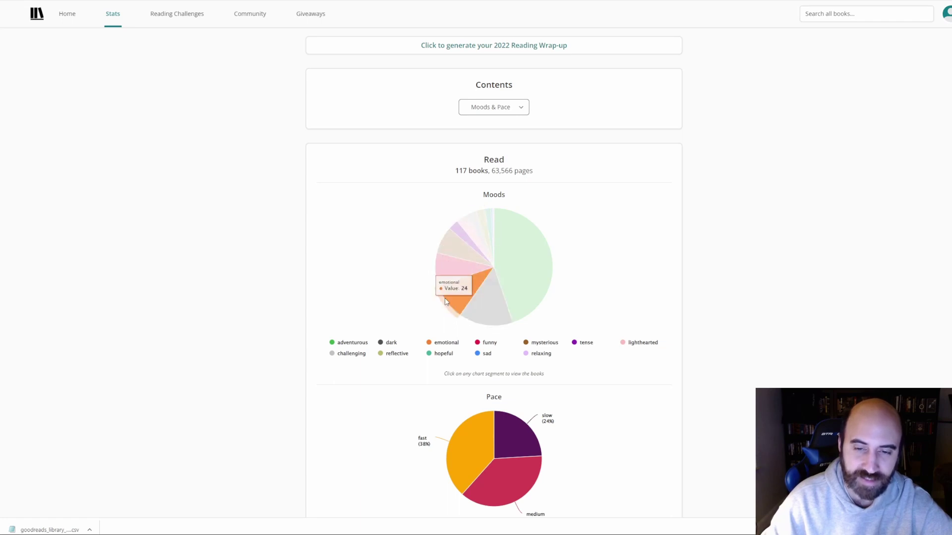
pyautogui.scroll(1, 198, 213)
pyautogui.scroll(-2, 200, 213)
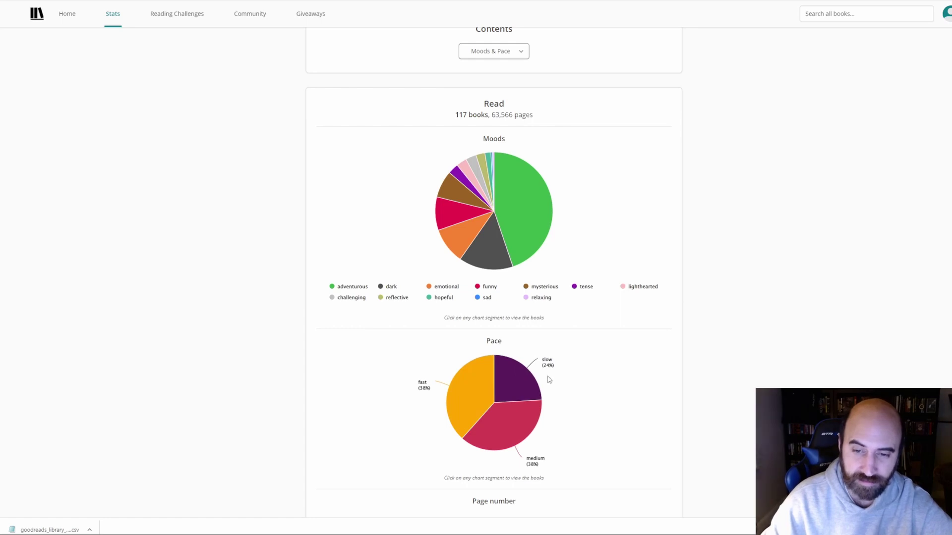
pyautogui.scroll(-3, 549, 380)
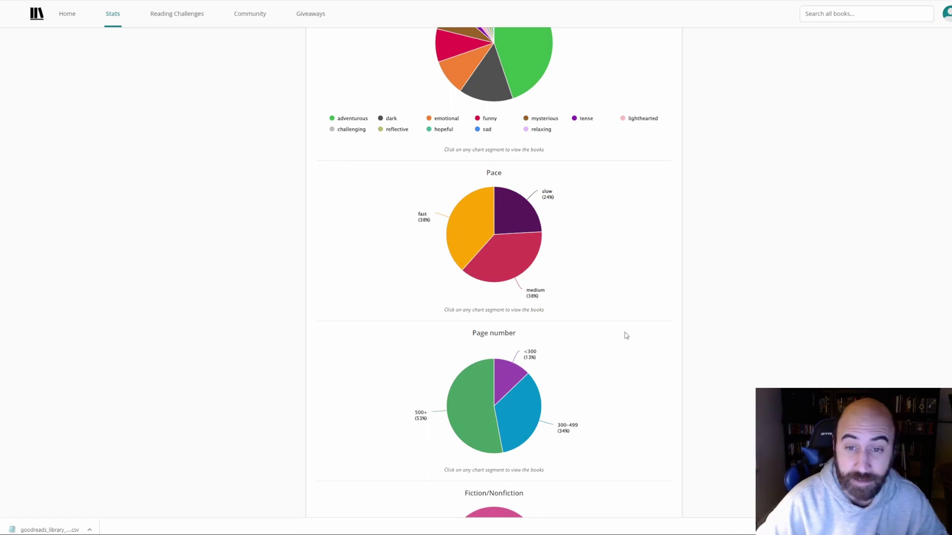
pyautogui.moveTo(484, 445)
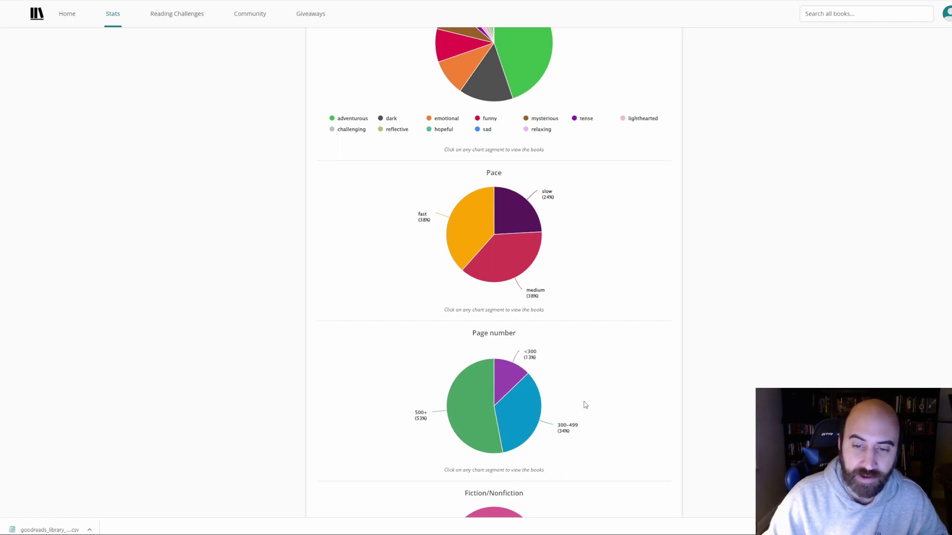
pyautogui.moveTo(501, 371)
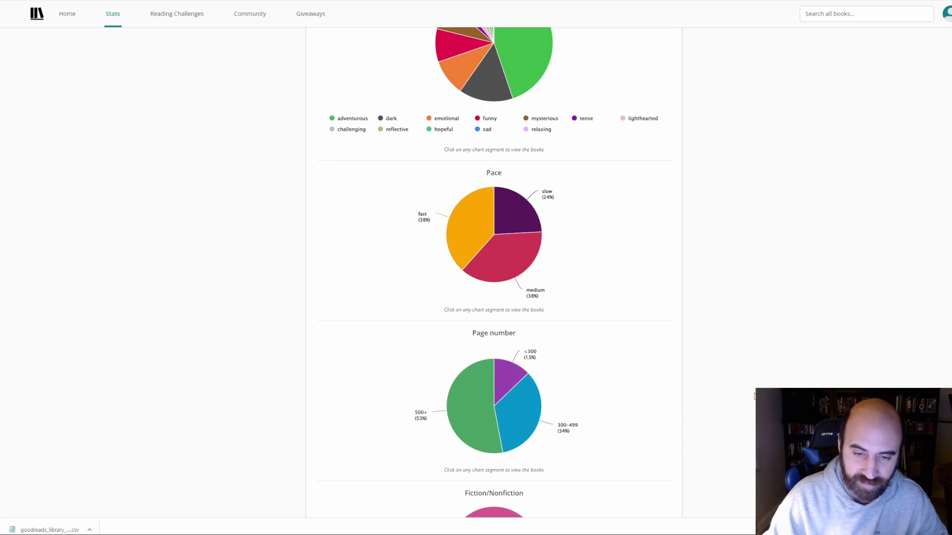
pyautogui.scroll(-3, 741, 391)
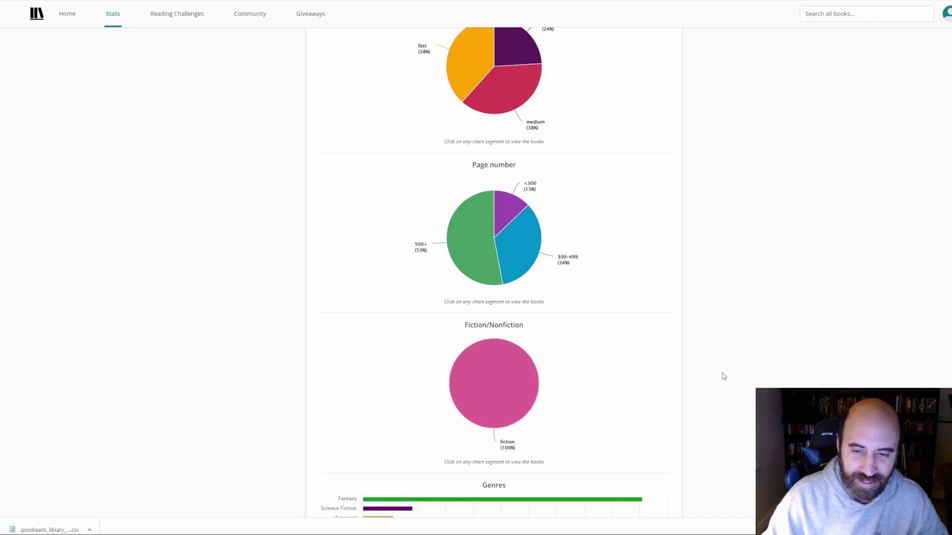
pyautogui.scroll(-1, 714, 377)
pyautogui.scroll(-1, 714, 376)
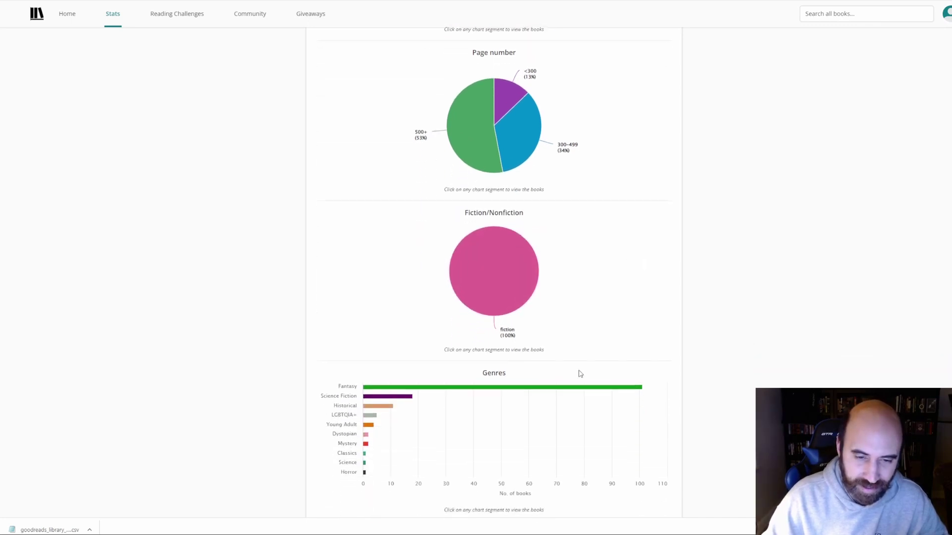
pyautogui.moveTo(405, 391)
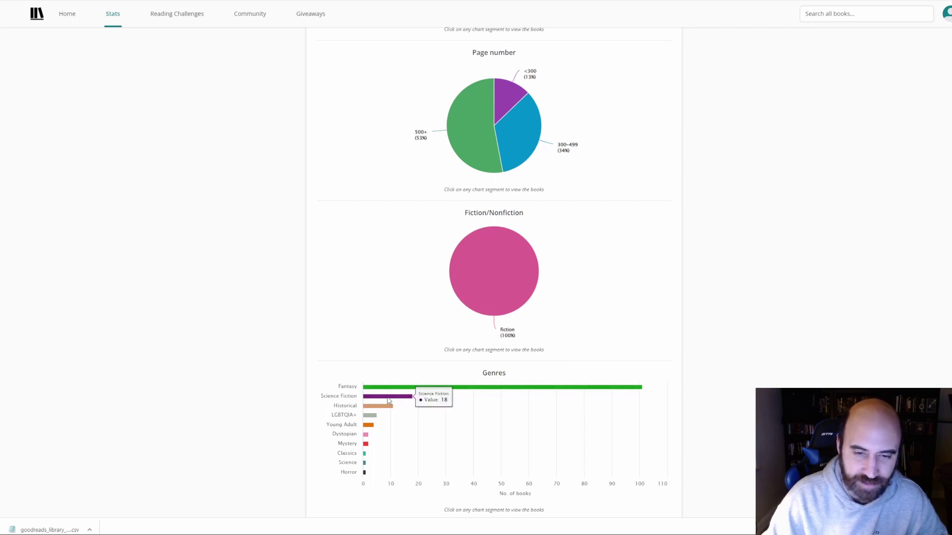
pyautogui.click(389, 398)
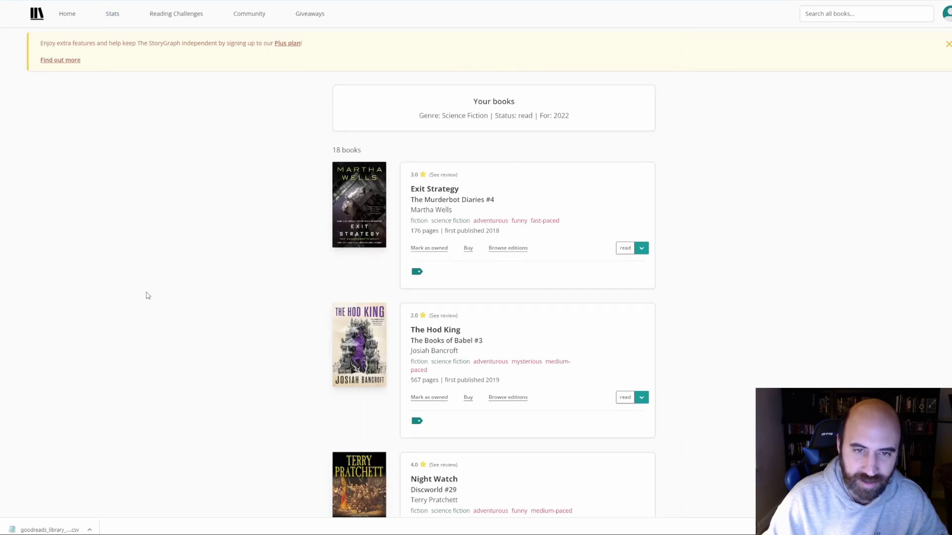
pyautogui.scroll(-3, 193, 268)
pyautogui.scroll(-1, 351, 142)
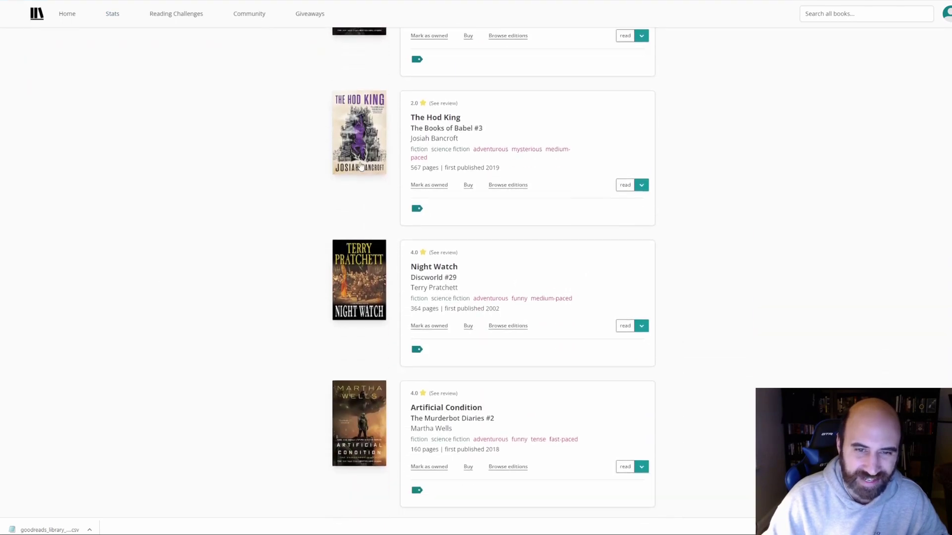
pyautogui.scroll(1, 359, 160)
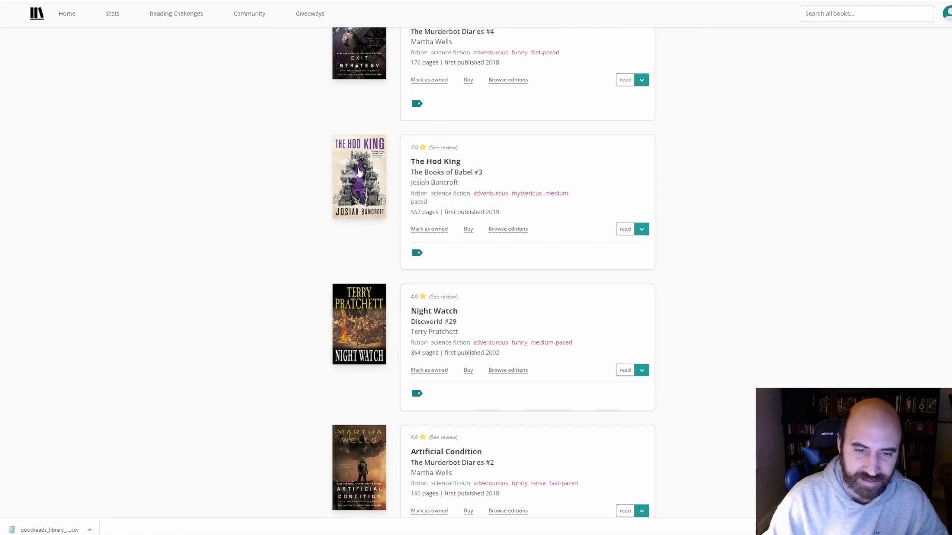
pyautogui.scroll(-3, 359, 172)
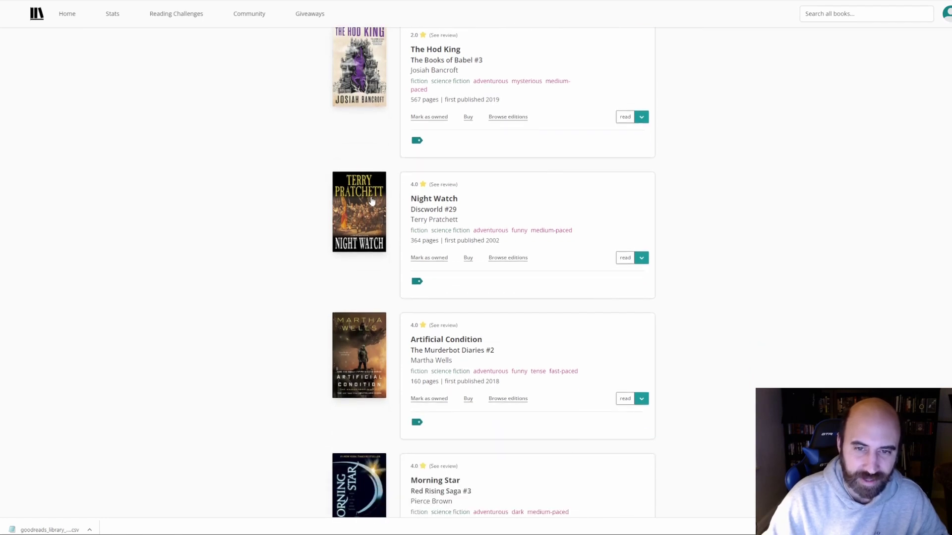
pyautogui.scroll(-9, 372, 200)
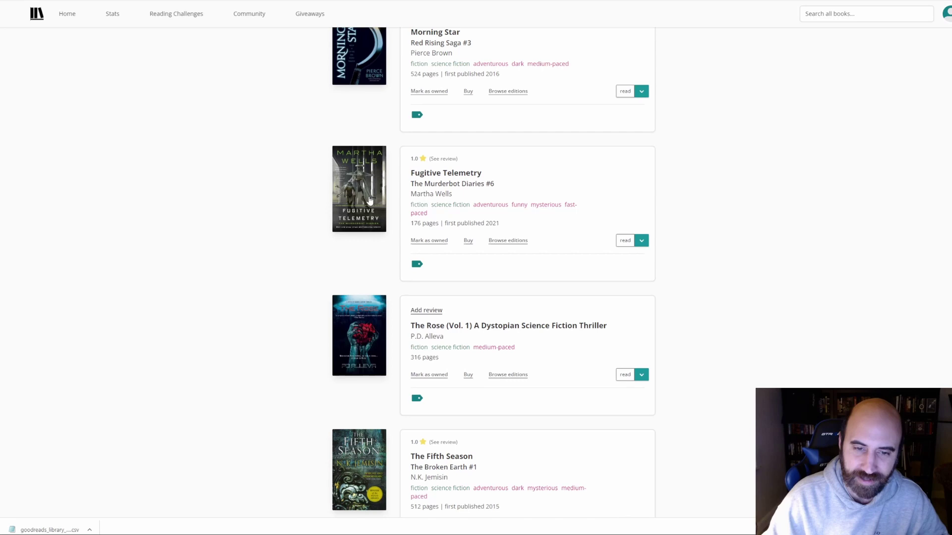
pyautogui.scroll(-8, 369, 199)
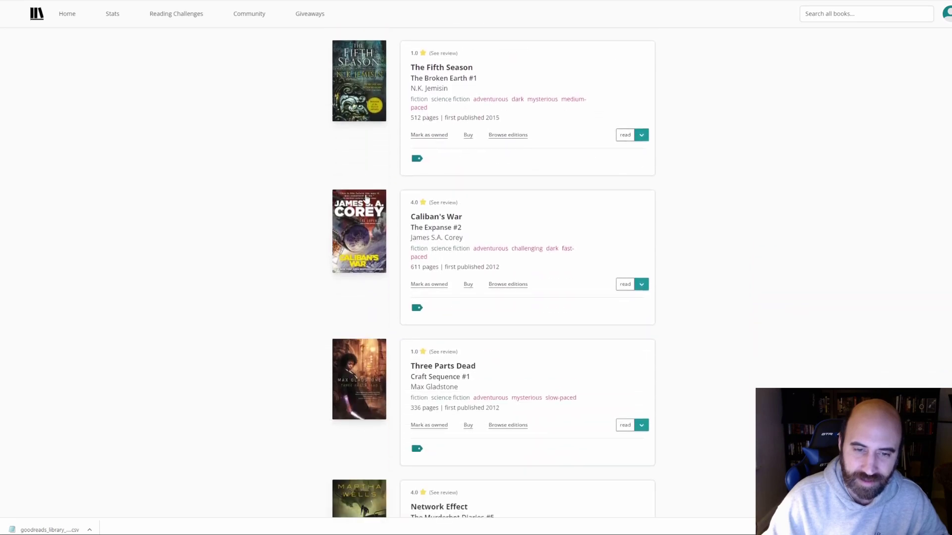
pyautogui.scroll(-8, 366, 198)
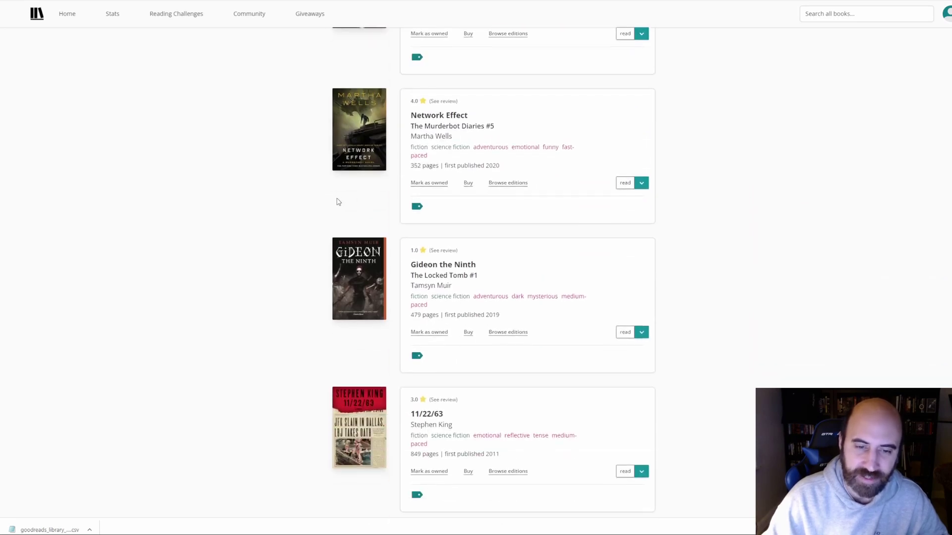
pyautogui.scroll(3, 335, 201)
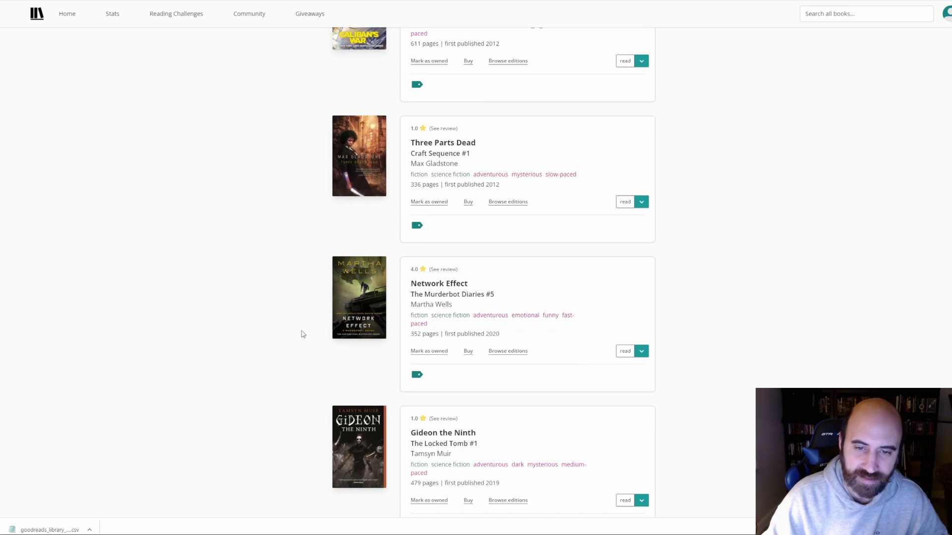
pyautogui.scroll(-12, 311, 414)
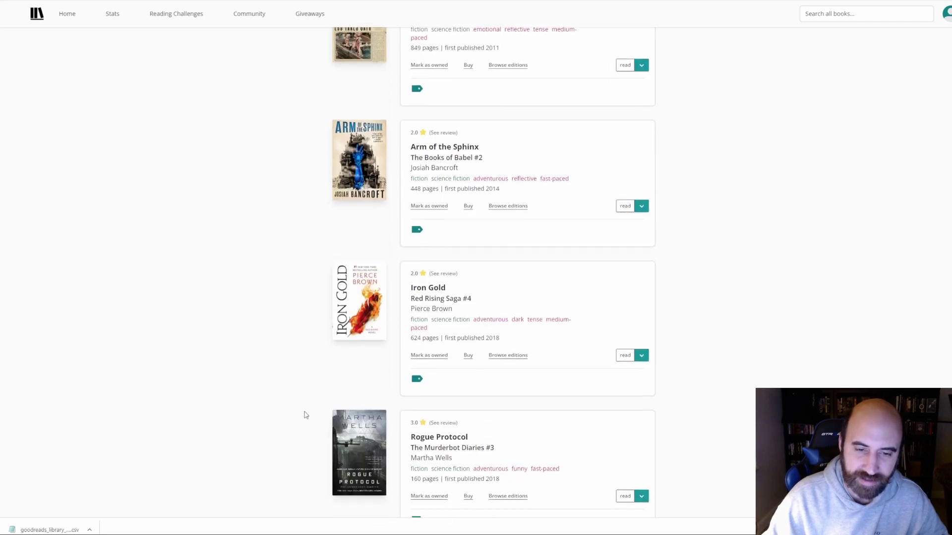
pyautogui.scroll(-5, 306, 415)
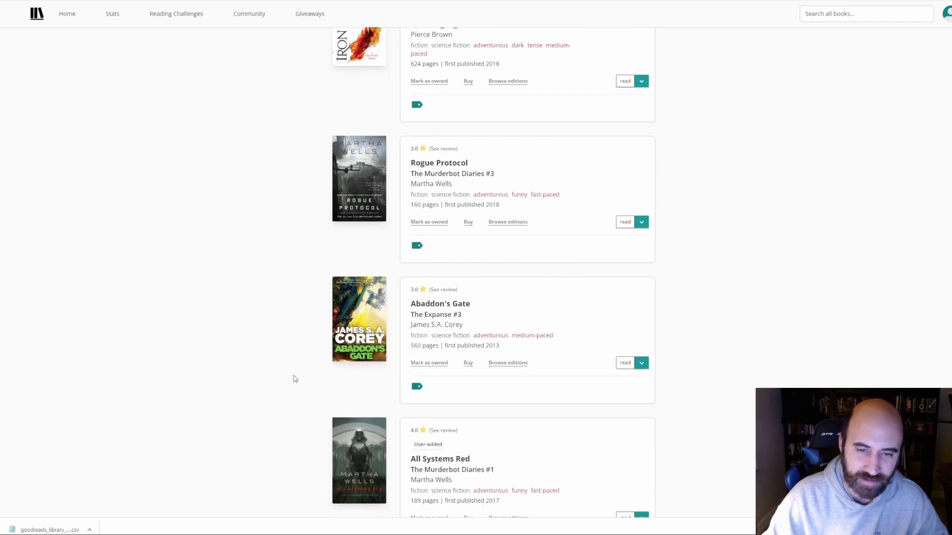
pyautogui.scroll(-2, 294, 379)
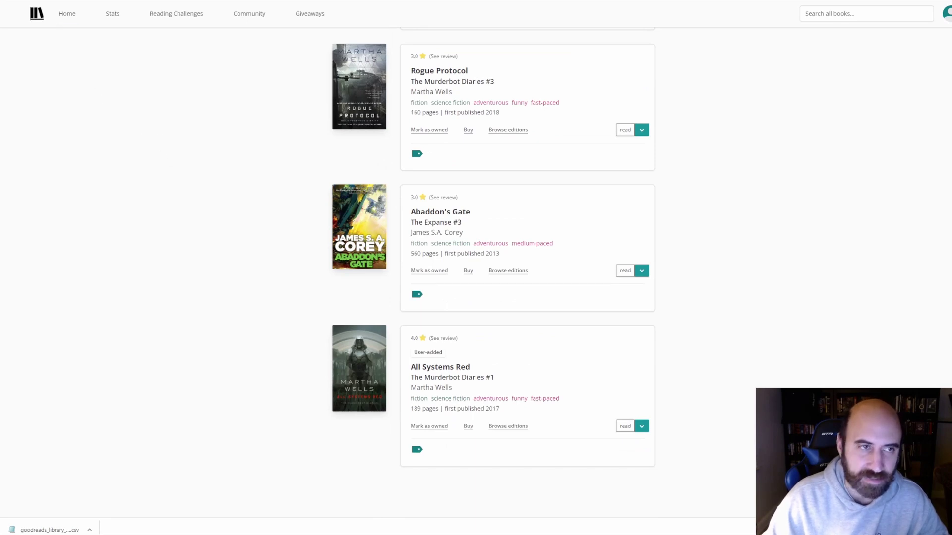
# Step: Return to the StoryGraph 2022 stats and scroll past Genres, Tags and Format to Most Read Authors
pyautogui.click(113, 14)
pyautogui.scroll(-3, 219, 289)
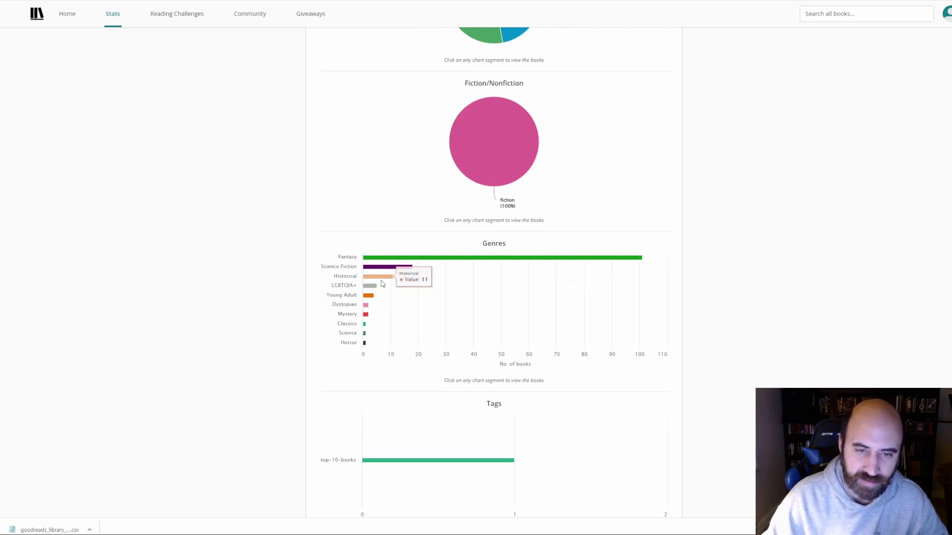
pyautogui.moveTo(369, 291)
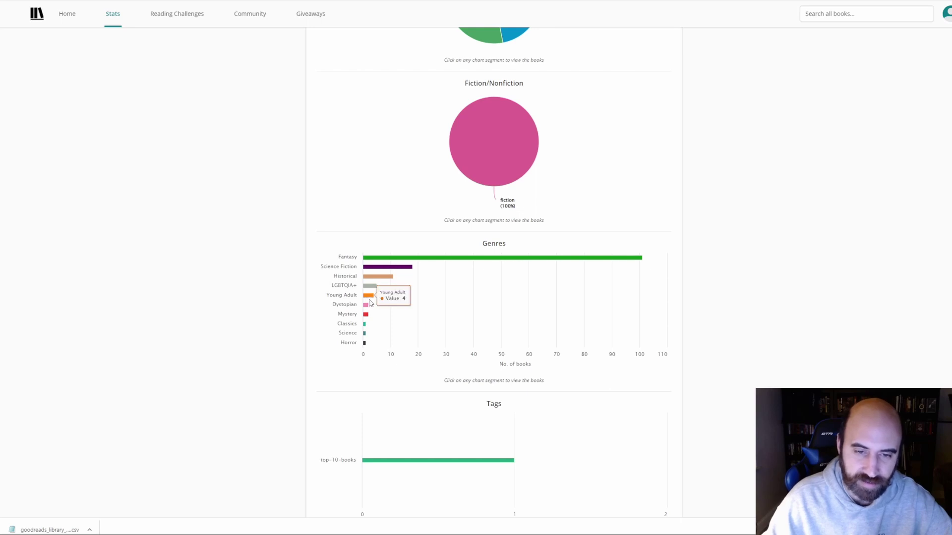
pyautogui.scroll(-8, 268, 352)
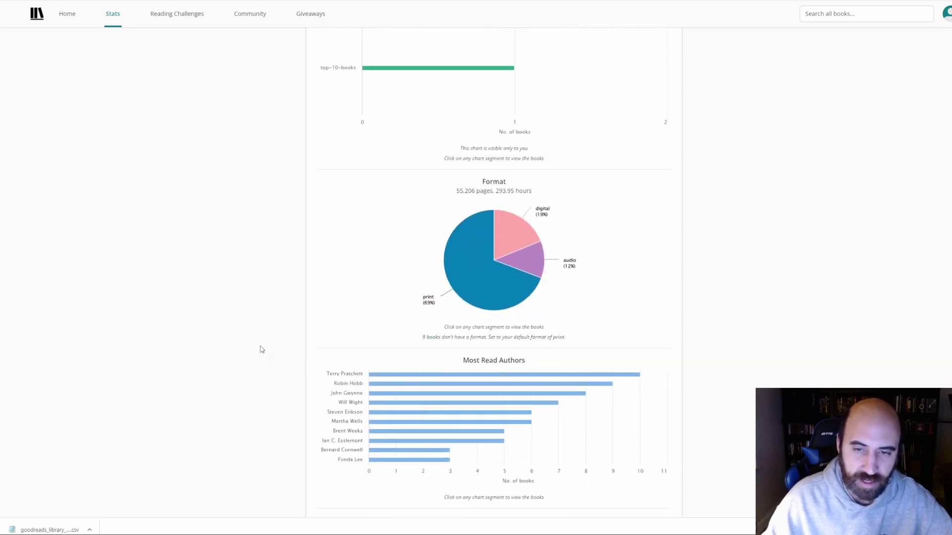
pyautogui.scroll(-2, 262, 349)
pyautogui.scroll(7, 262, 348)
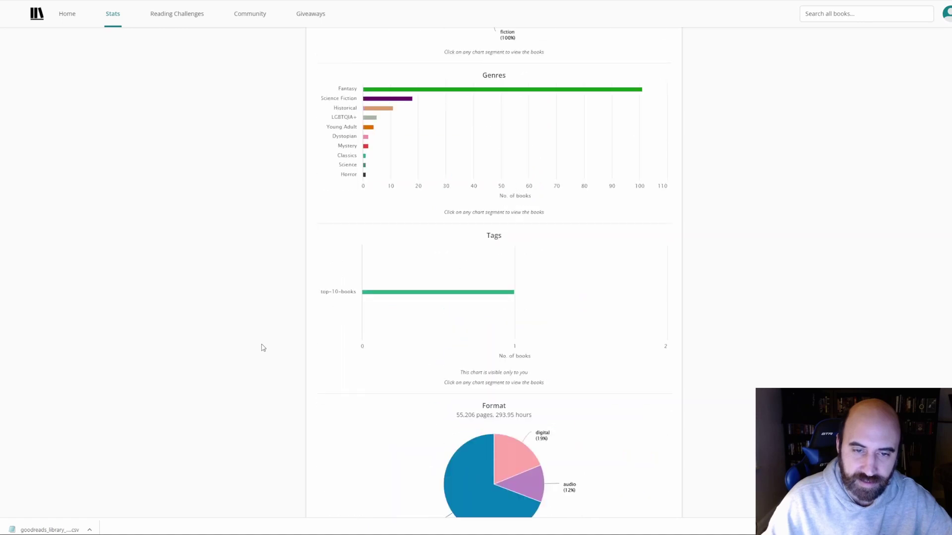
pyautogui.scroll(-10, 262, 347)
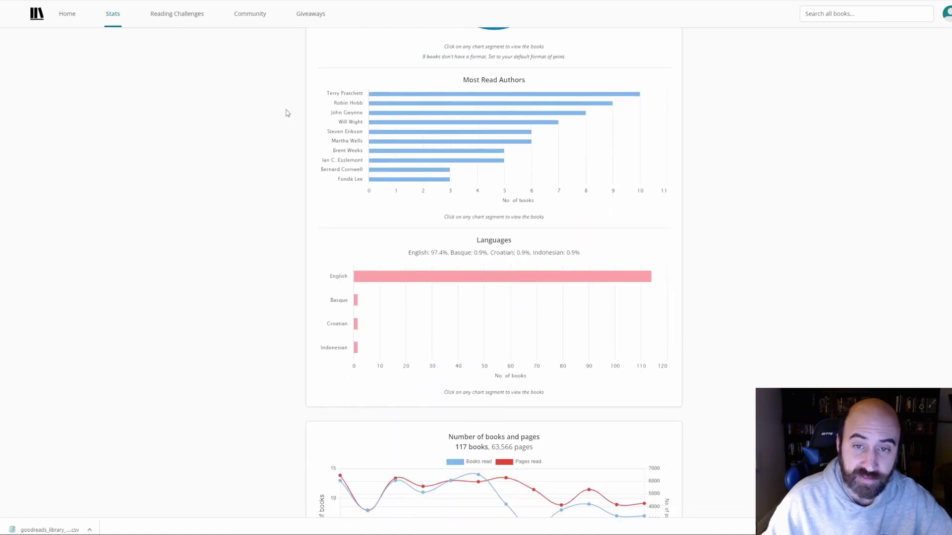
pyautogui.moveTo(388, 97)
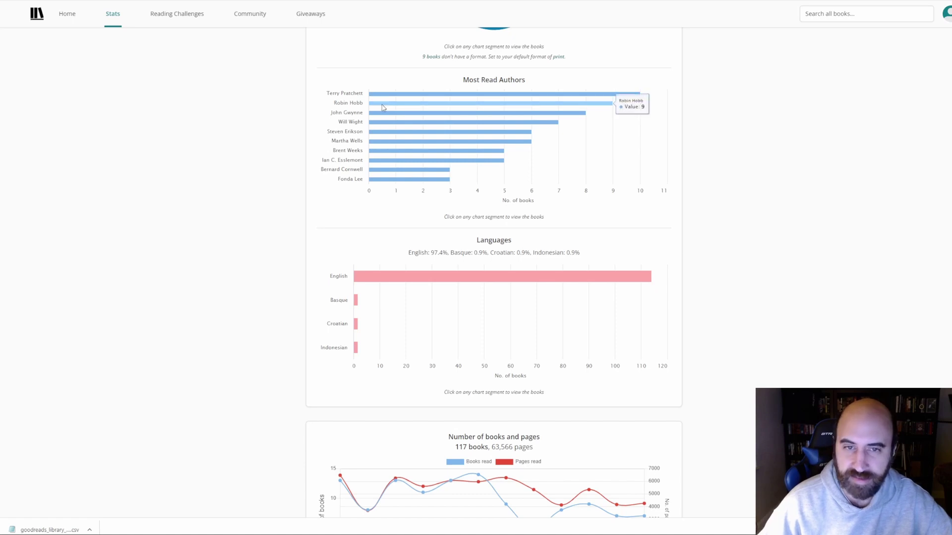
pyautogui.moveTo(390, 115)
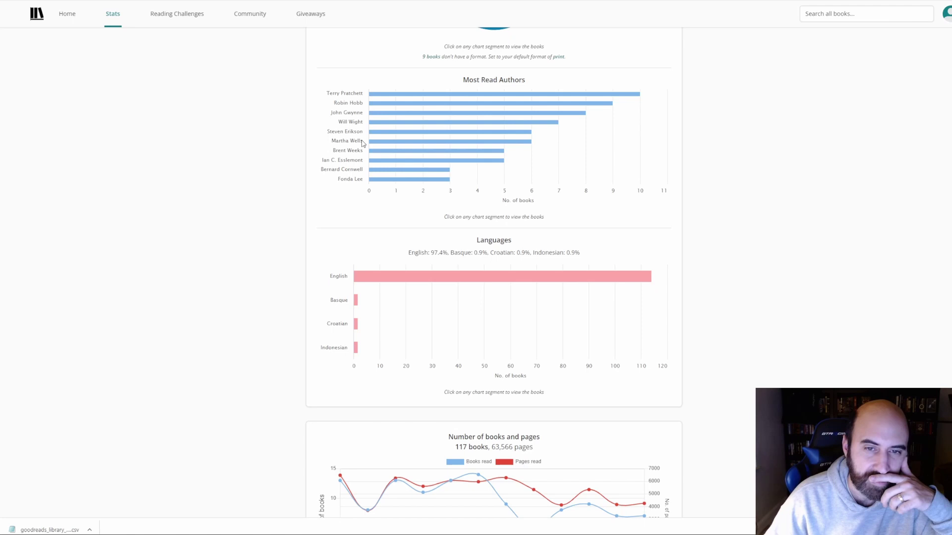
pyautogui.moveTo(388, 153)
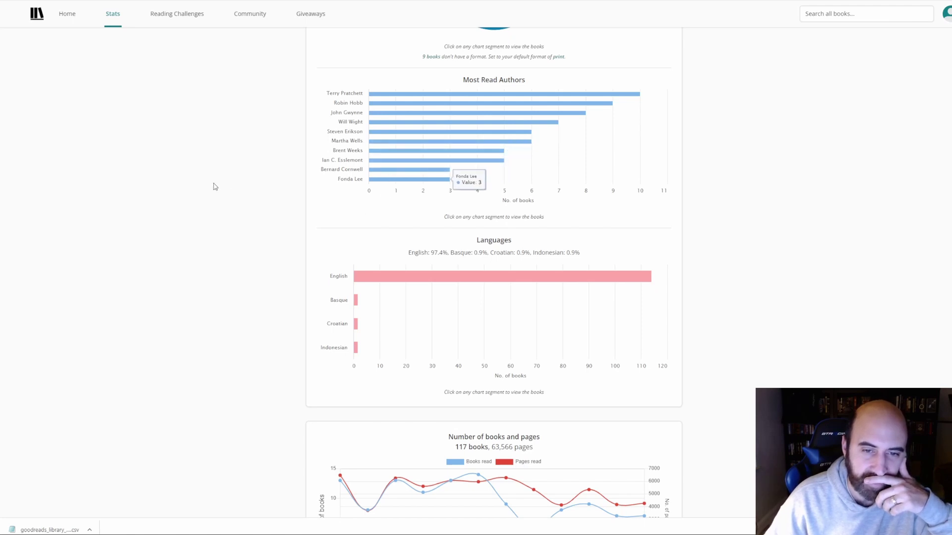
# Step: View the single Basque book, Assail, from the Languages chart and come back to stats
pyautogui.scroll(-3, 214, 186)
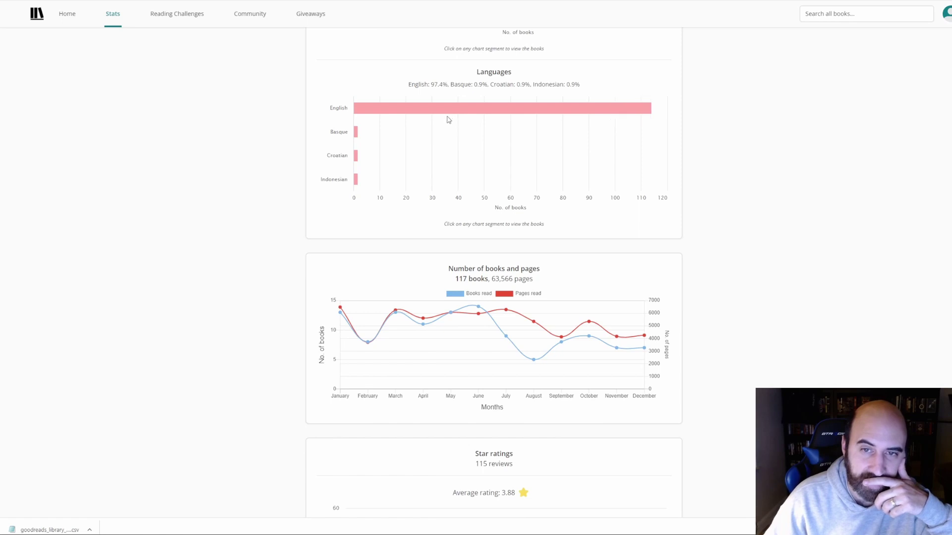
pyautogui.moveTo(442, 113)
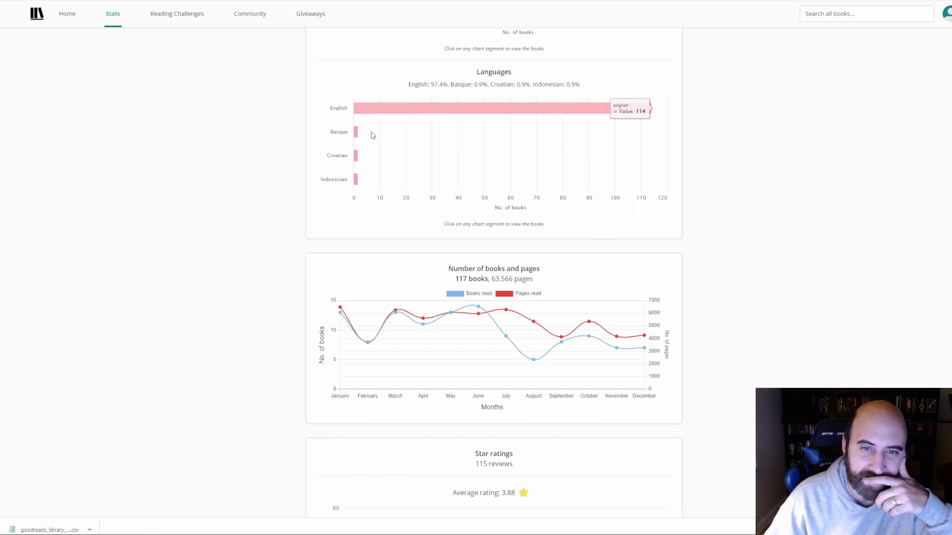
pyautogui.moveTo(359, 135)
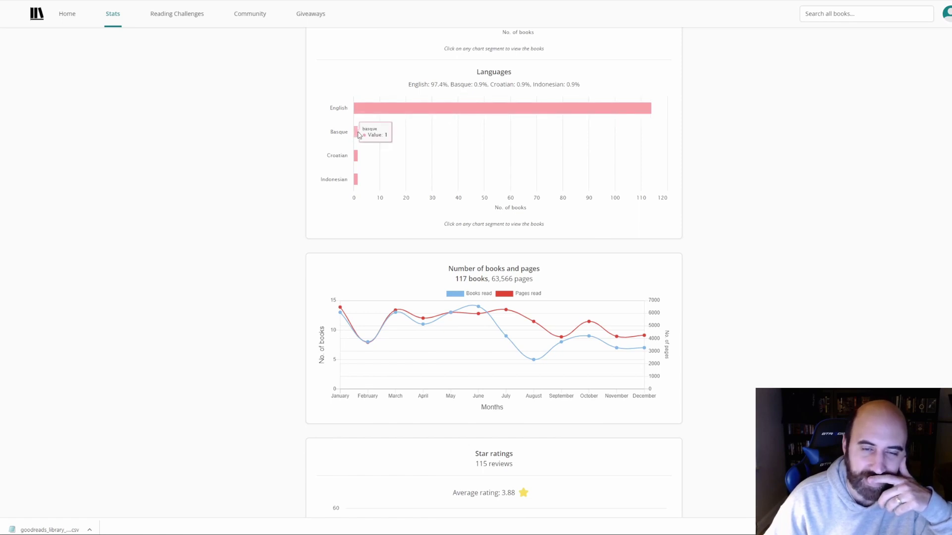
pyautogui.click(358, 135)
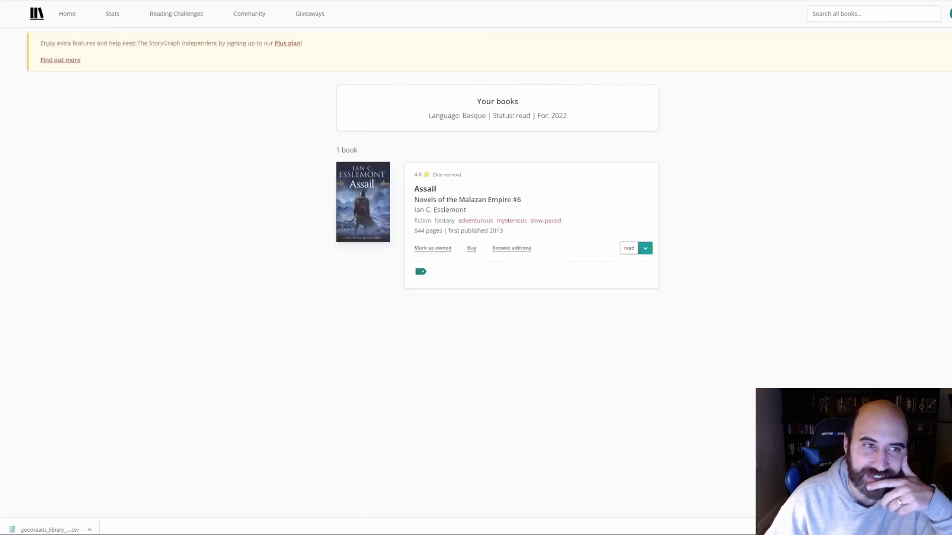
pyautogui.hotkey('alt', 'Left')
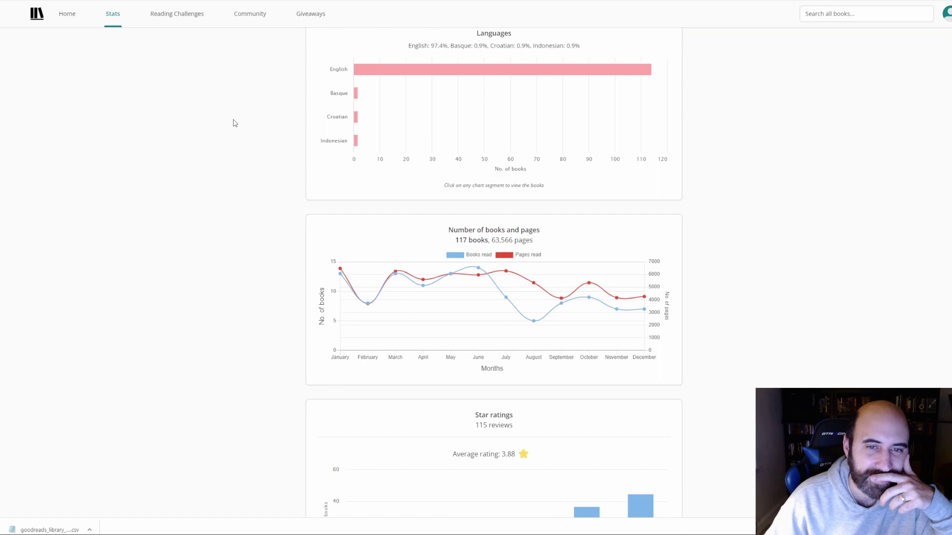
# Step: View the single Croatian book, Malice, and return to the stats page
pyautogui.scroll(-1, 256, 149)
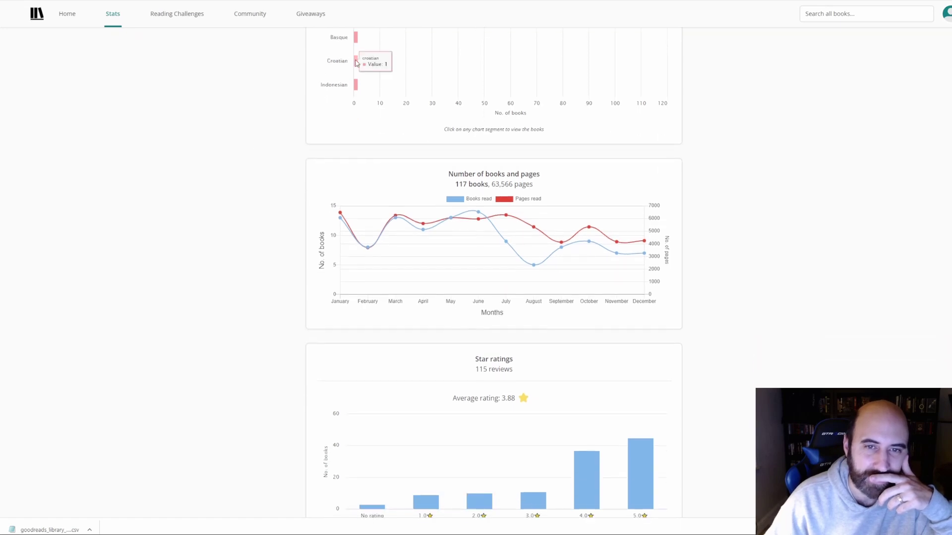
pyautogui.click(356, 62)
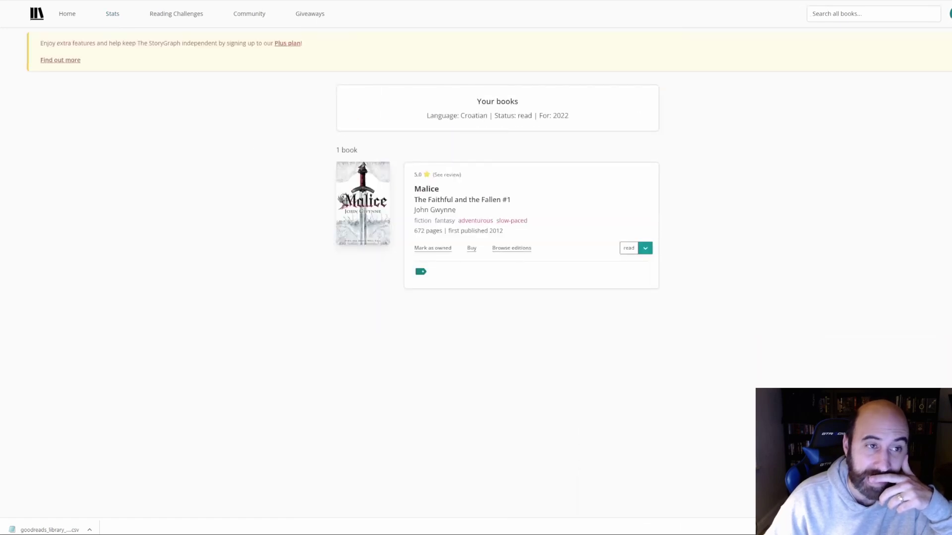
pyautogui.hotkey('alt', 'Left')
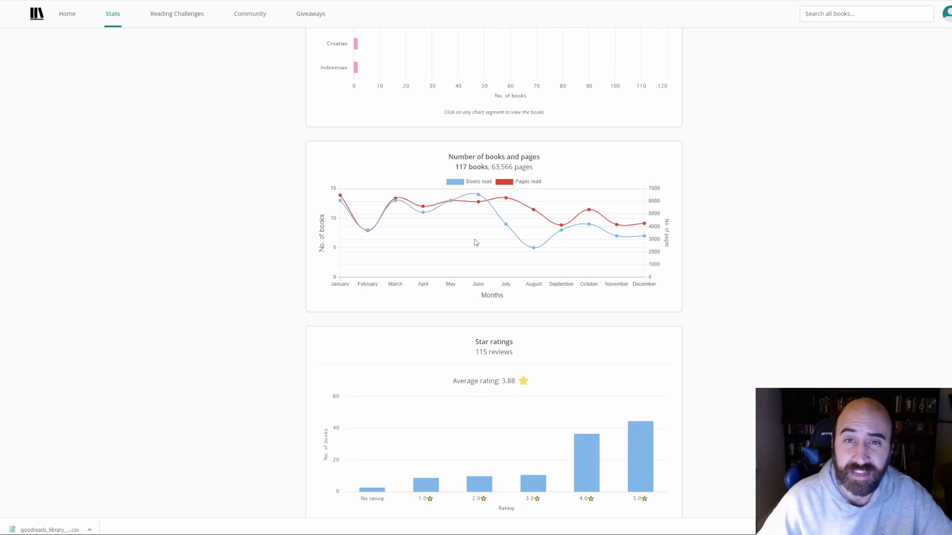
# Step: Scroll down to the star ratings chart, then switch to the Books 2022 spreadsheet
pyautogui.scroll(-1, 163, 193)
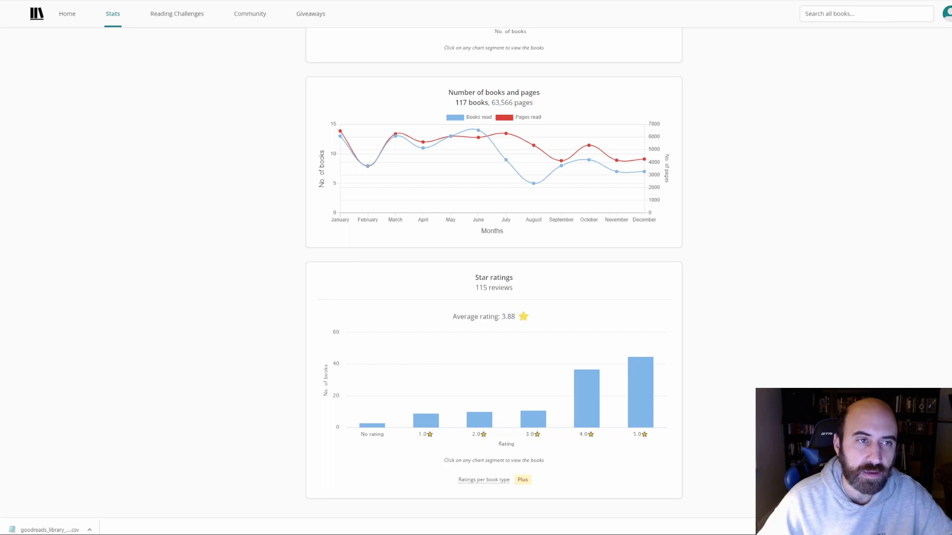
pyautogui.hotkey('ctrl', 'Tab')
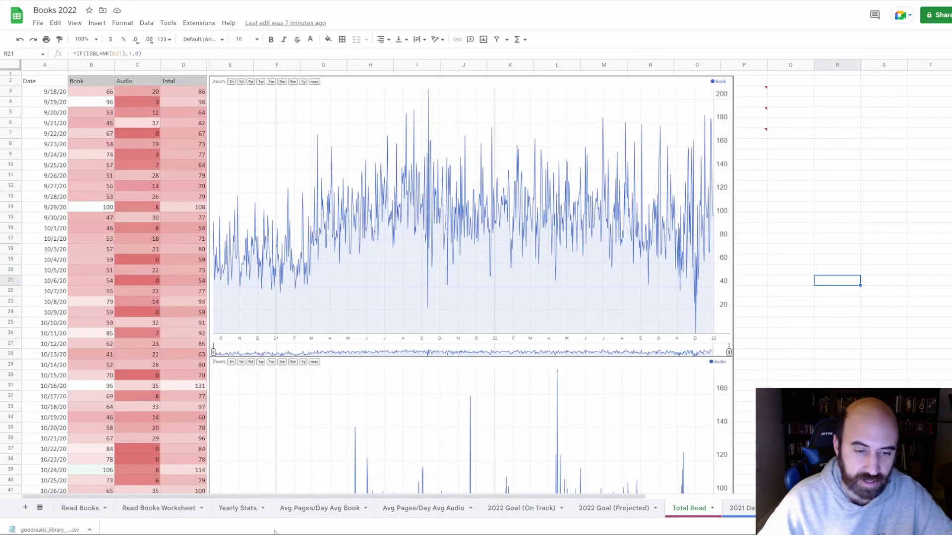
# Step: On the Yearly Stats sheet, inspect the Total Pages Read and Total Words Read formulas
pyautogui.click(237, 509)
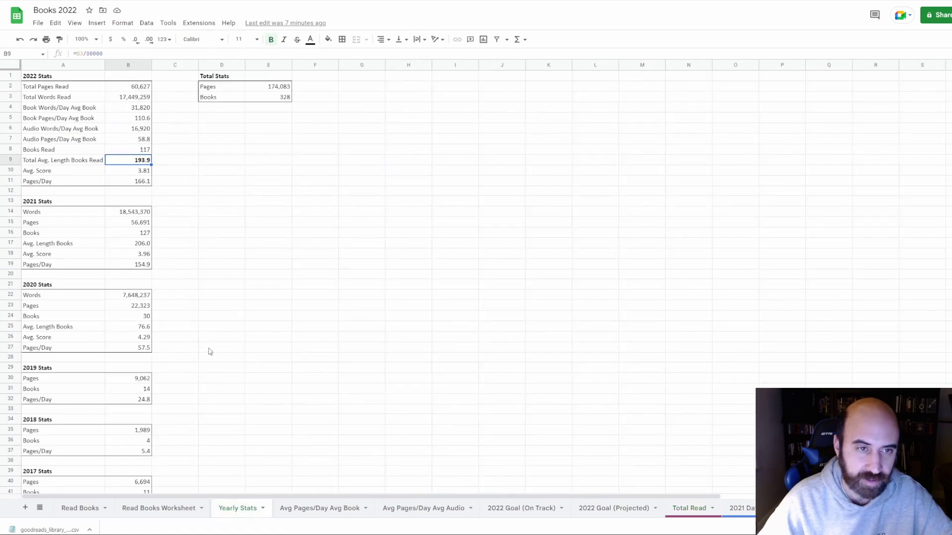
pyautogui.click(251, 143)
pyautogui.click(357, 151)
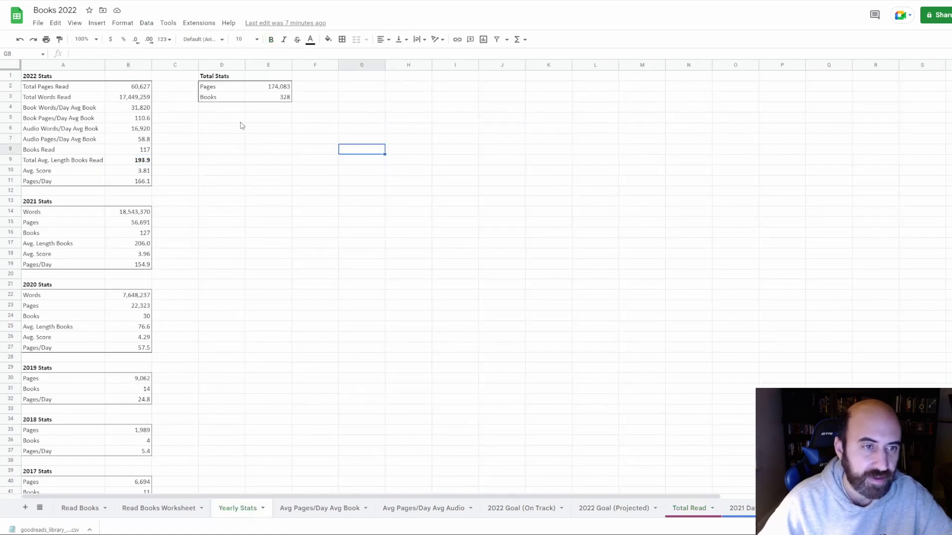
pyautogui.click(122, 90)
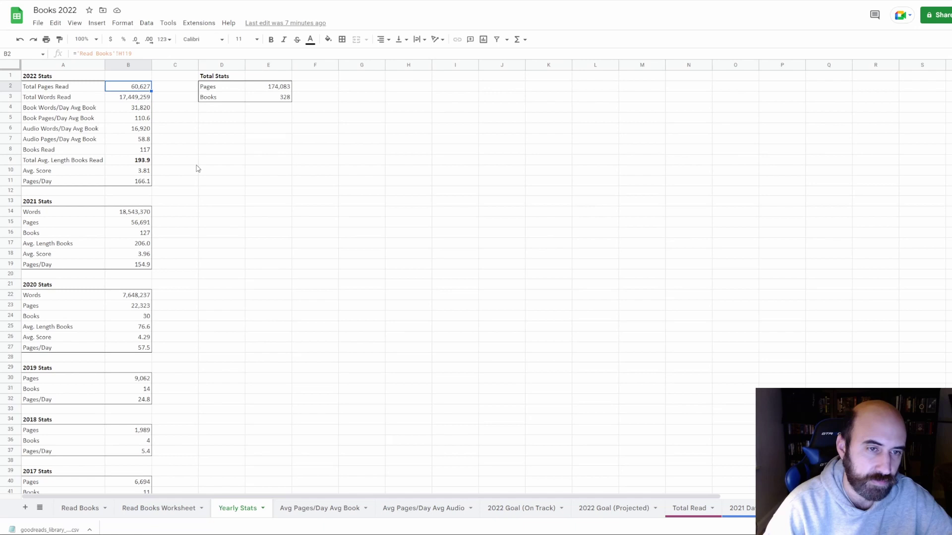
pyautogui.press('Down')
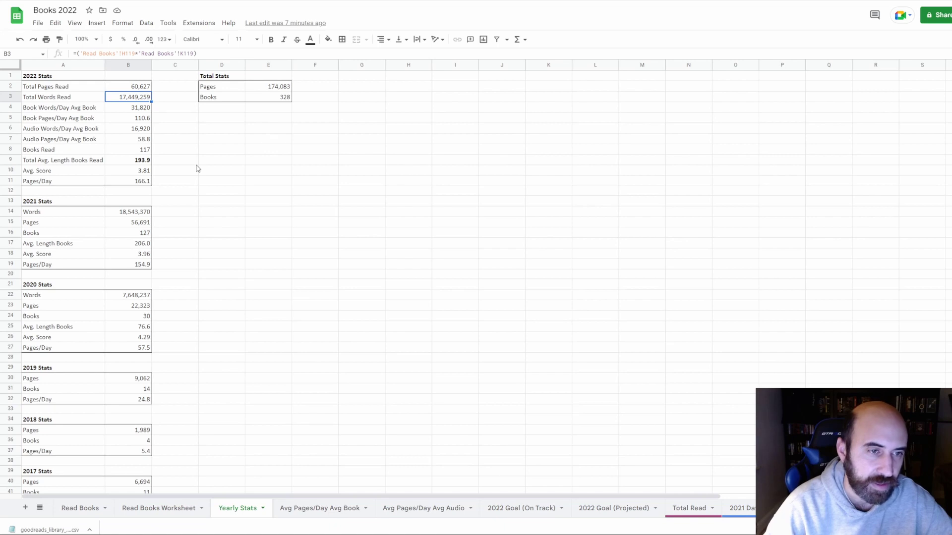
# Step: Check the Audio Words/Day, Books Read (117), Avg. Length and 2022 Avg. Score formulas
pyautogui.press('Down')
pyautogui.press('Down')
pyautogui.press('Down')
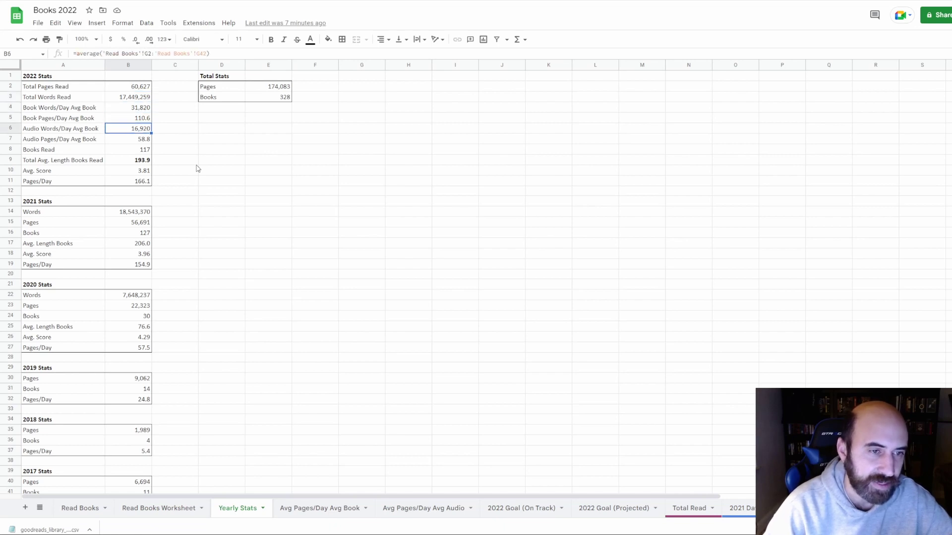
pyautogui.press('Down')
pyautogui.press('Down')
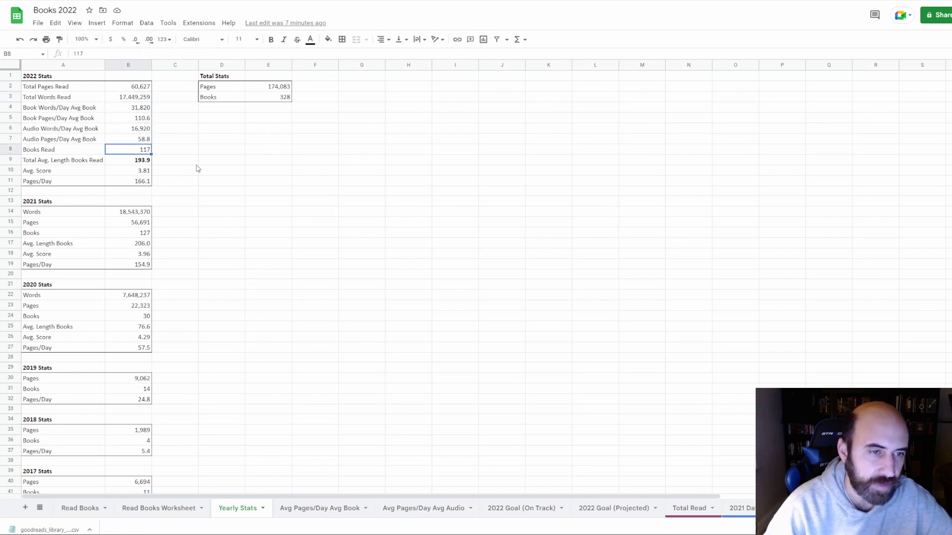
pyautogui.press('Down')
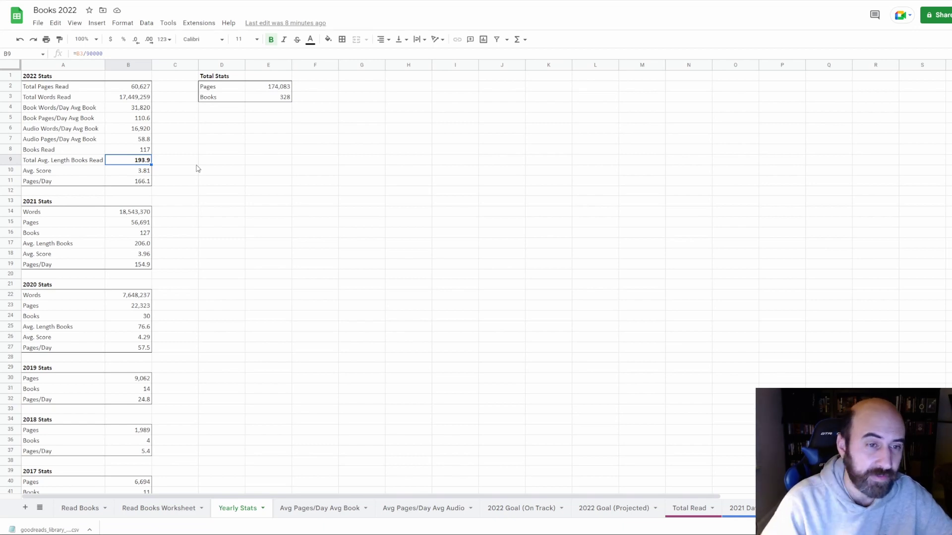
pyautogui.press('Down')
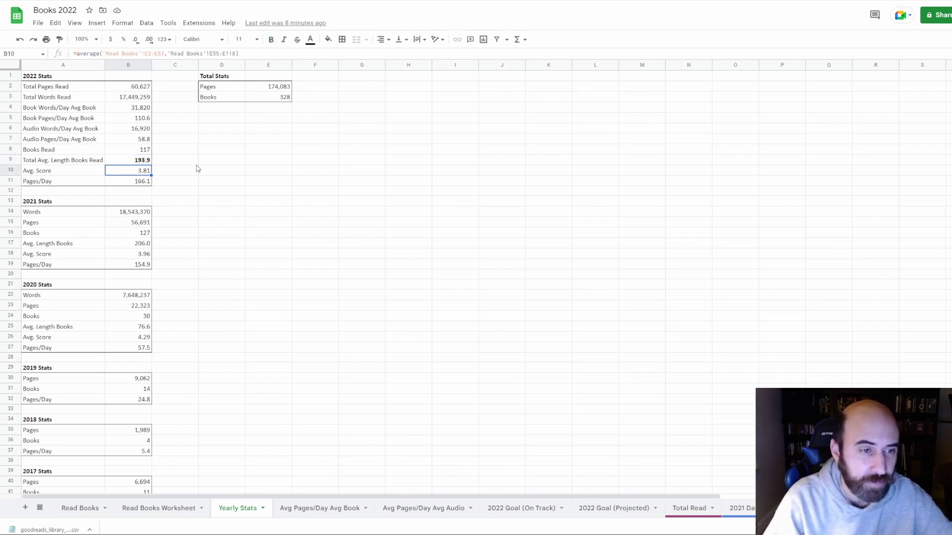
# Step: Compare the 2022 average score with 2020 and 2021, then open the Avg Pages/Day Avg Book chart
pyautogui.click(138, 342)
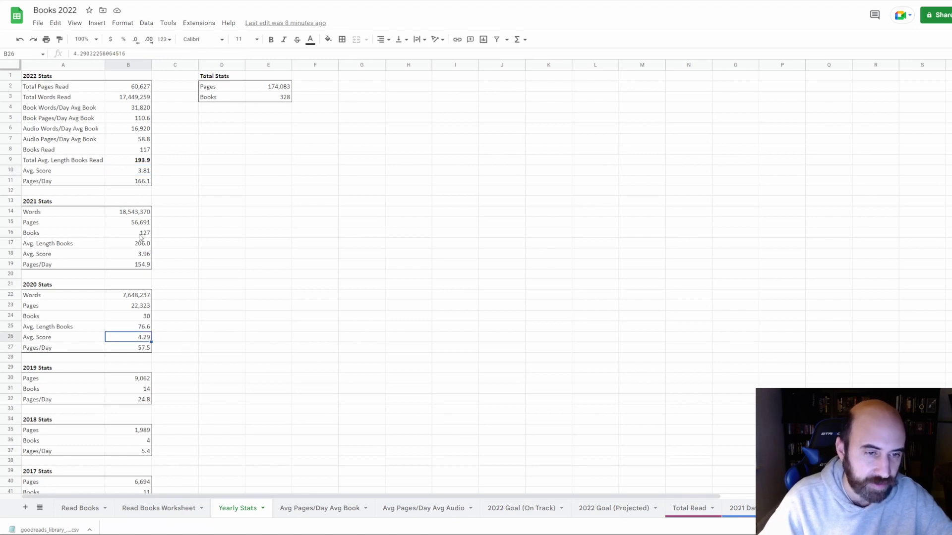
pyautogui.click(135, 256)
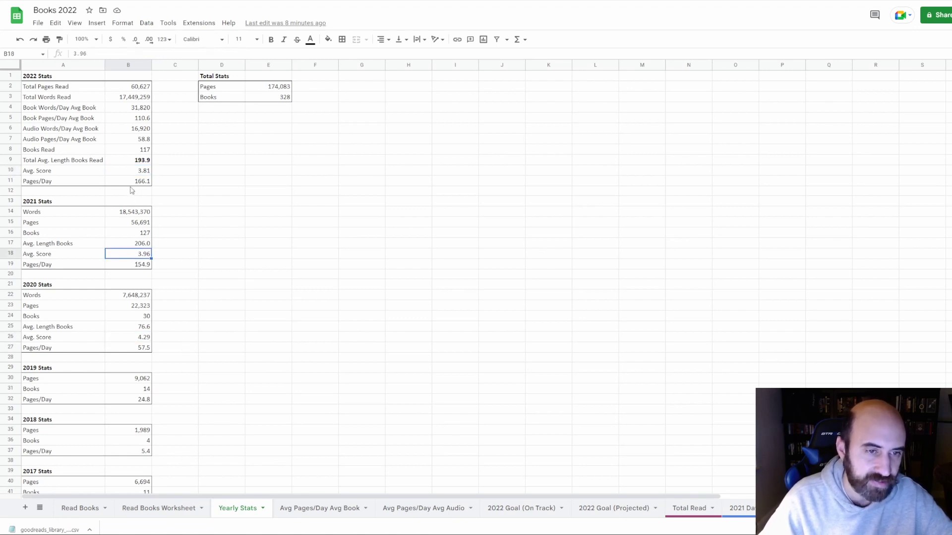
pyautogui.click(127, 172)
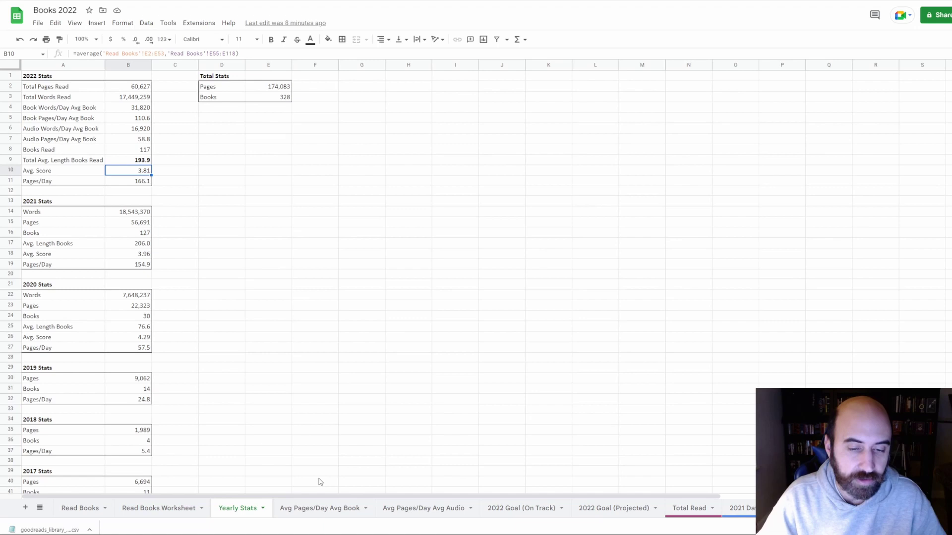
pyautogui.click(339, 504)
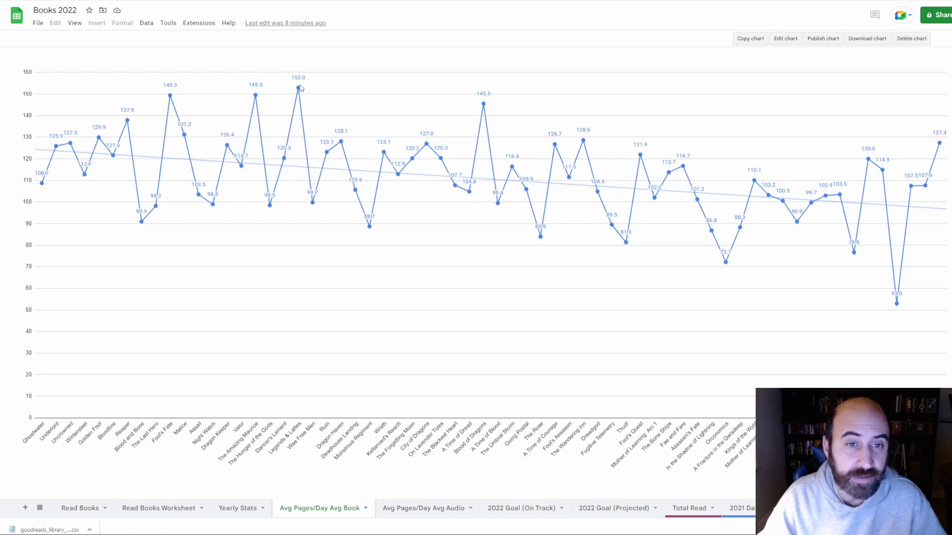
# Step: Read individual data point values on the Books 2022 Avg Pages/Day Avg Book chart
pyautogui.moveTo(298, 90)
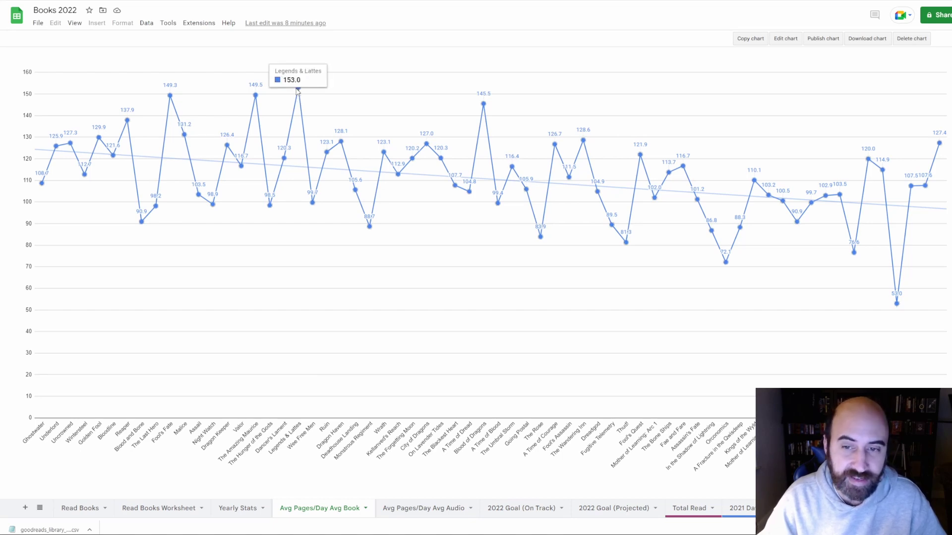
pyautogui.moveTo(897, 309)
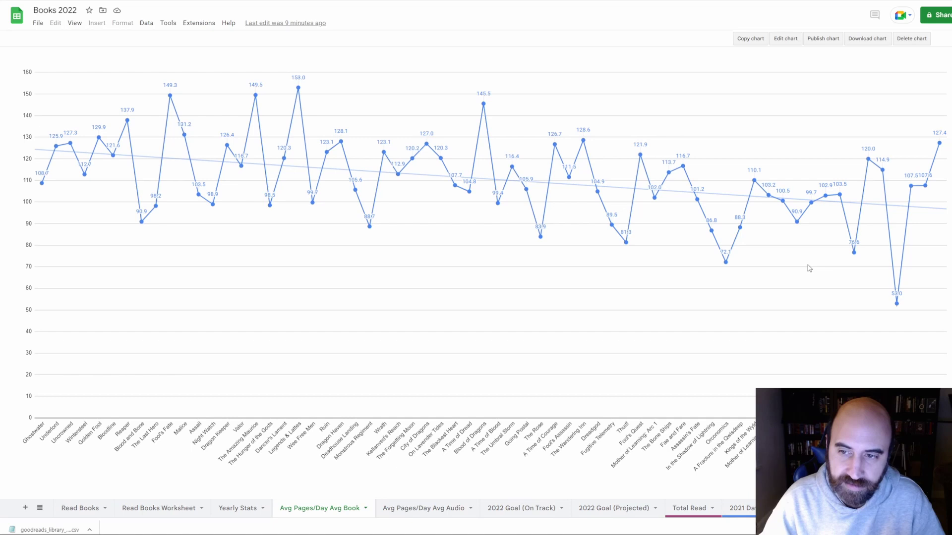
pyautogui.moveTo(727, 263)
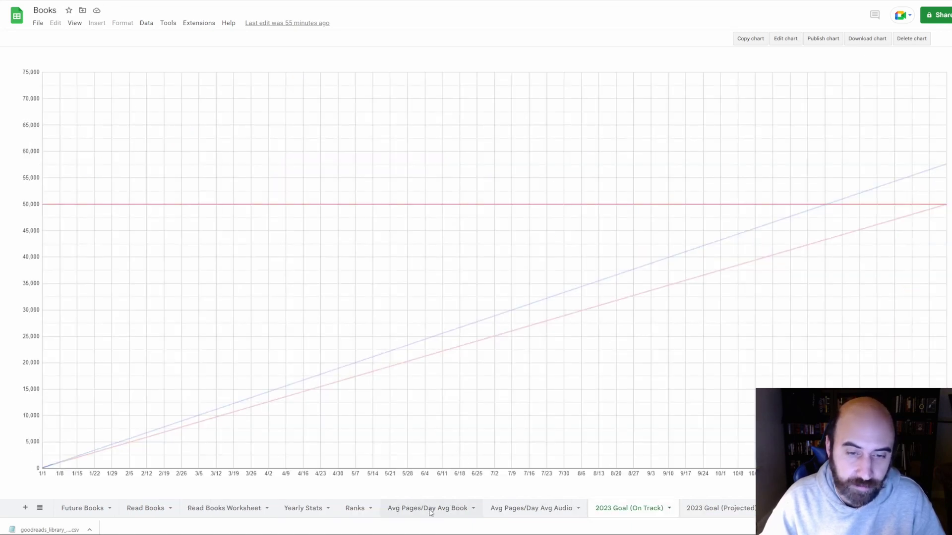
# Step: Show the Books workbook's Avg Pages/Day Avg Book chart, ranging 49.2 to over 140
pyautogui.click(430, 514)
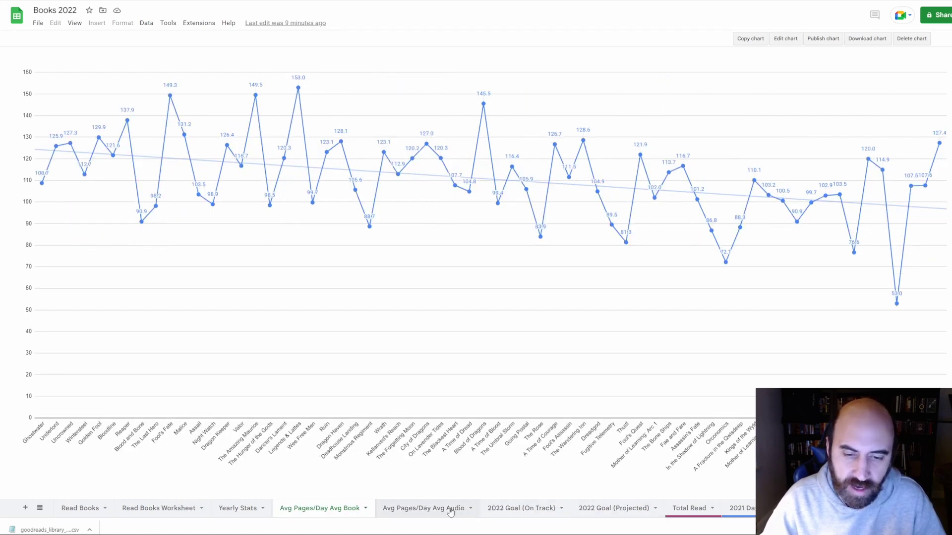
# Step: Show the Books 2022 Avg Pages/Day Avg Audio chart, ranging 33.2 to 85.4
pyautogui.click(451, 511)
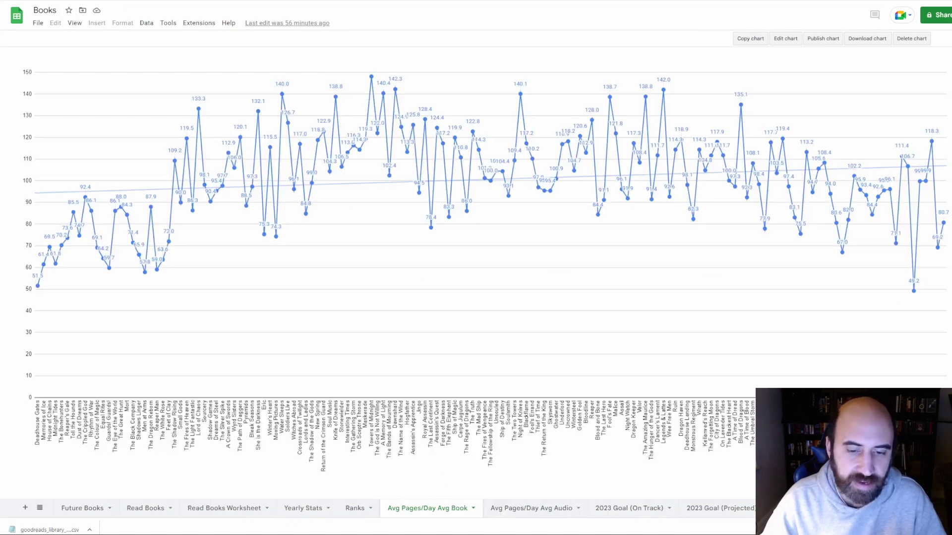
pyautogui.click(543, 512)
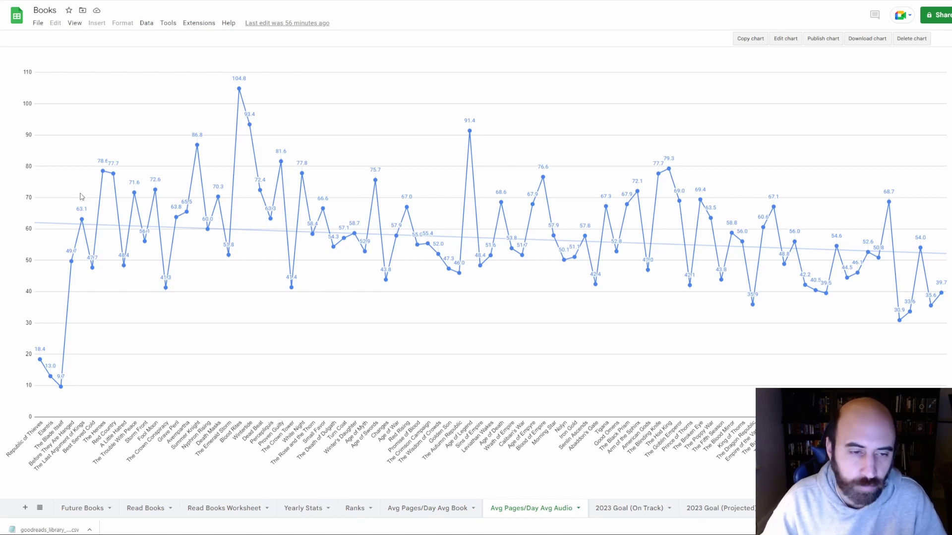
pyautogui.moveTo(43, 362)
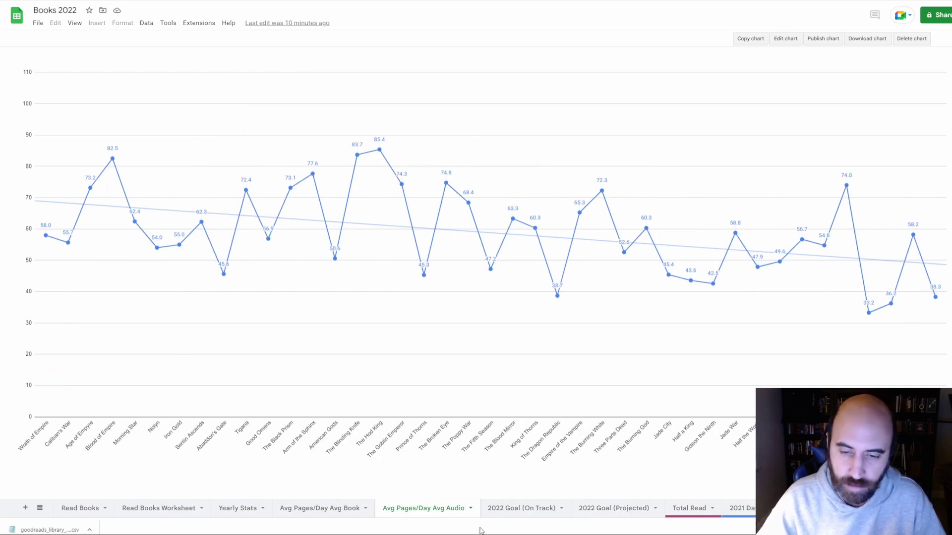
# Step: Show the 2022 Goal (On Track) chart and read where pages read pass the 50,000 goal
pyautogui.click(502, 516)
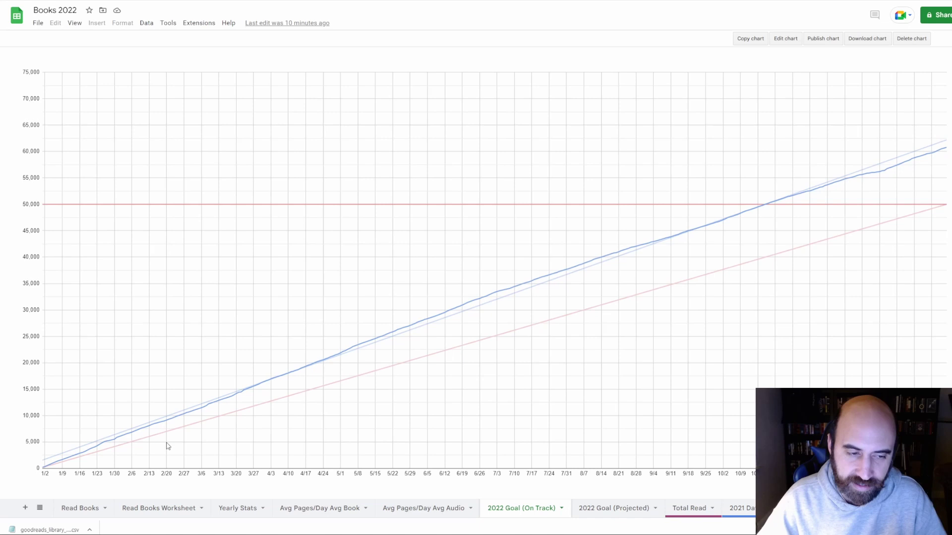
pyautogui.moveTo(129, 446)
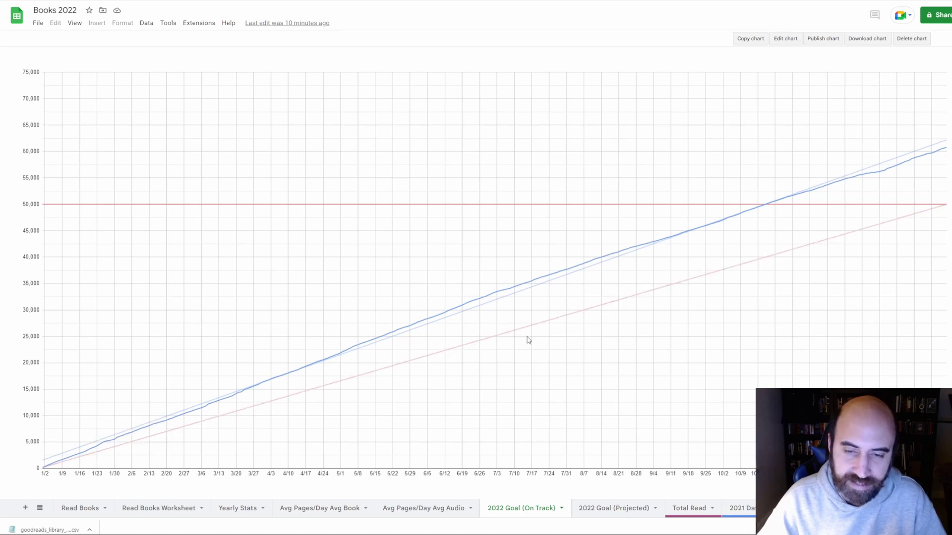
pyautogui.moveTo(945, 207)
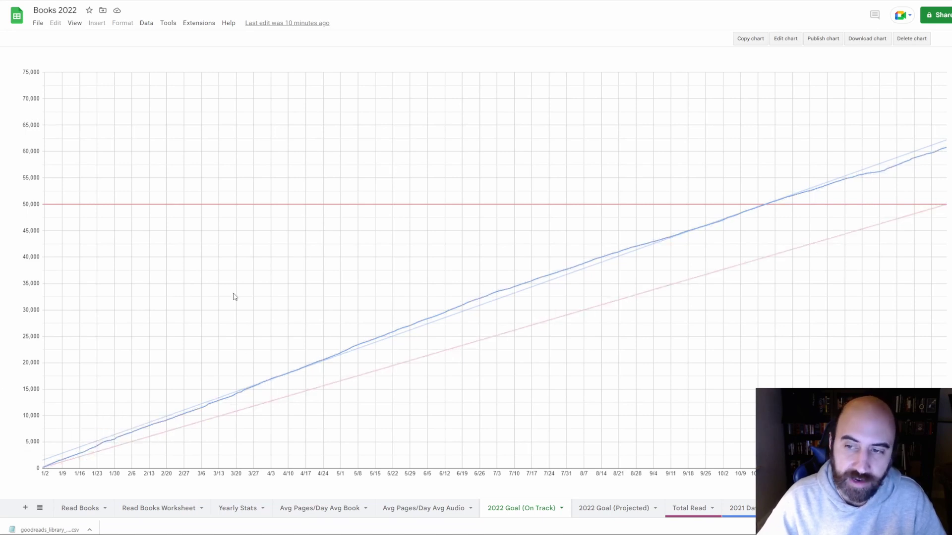
pyautogui.moveTo(947, 149)
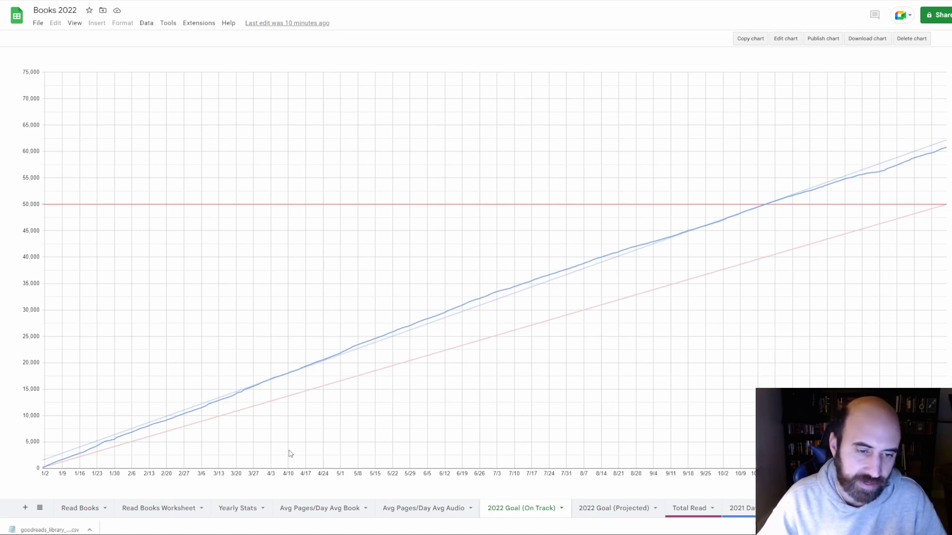
# Step: Show the 2022 Goal (Projected) chart and read its projected year-end page peak
pyautogui.click(615, 505)
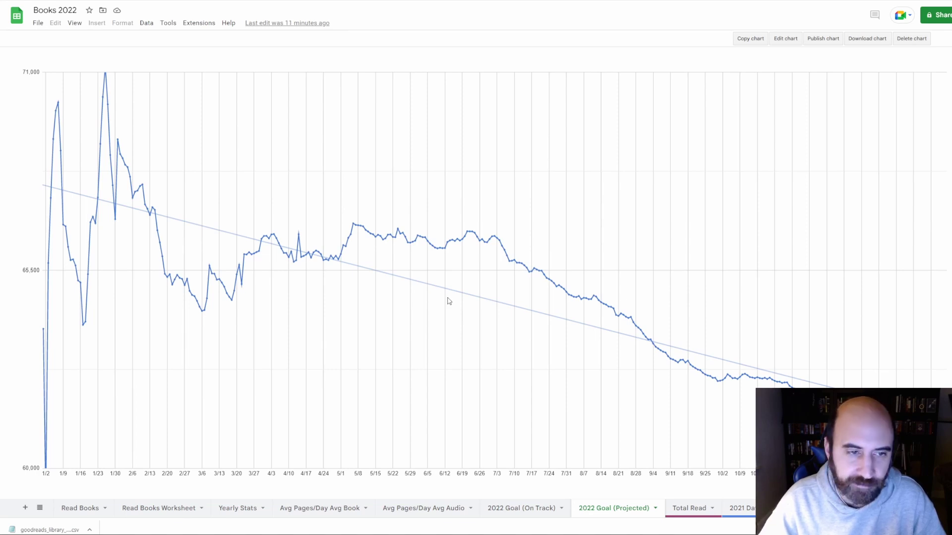
pyautogui.moveTo(355, 227)
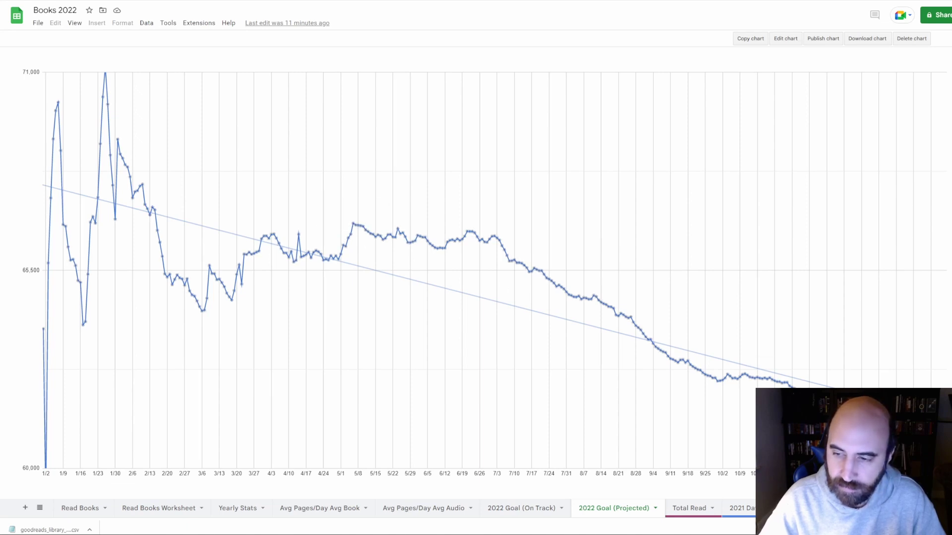
# Step: On the Total Read sheet, narrow the Book chart's date range, then restore it to full
pyautogui.click(702, 505)
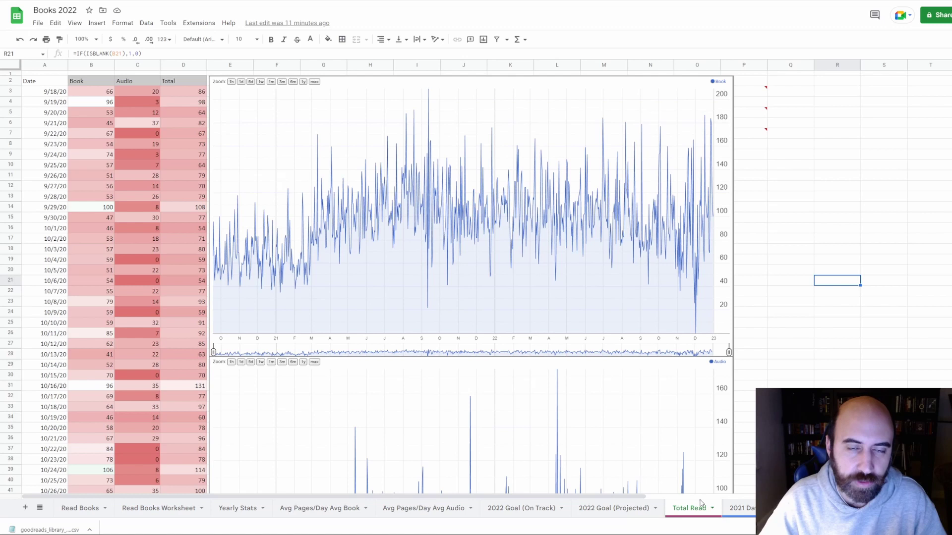
pyautogui.click(284, 131)
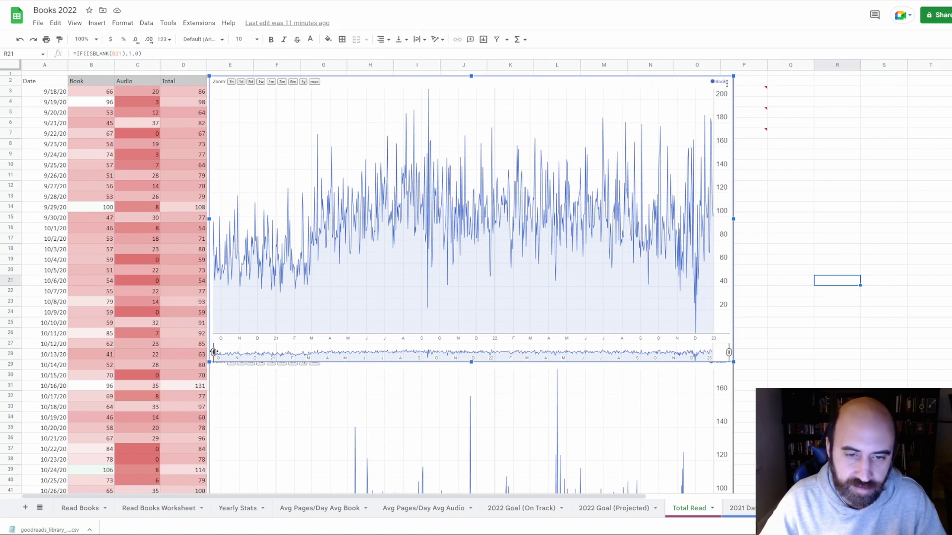
pyautogui.moveTo(214, 353); pyautogui.dragTo(496, 373)
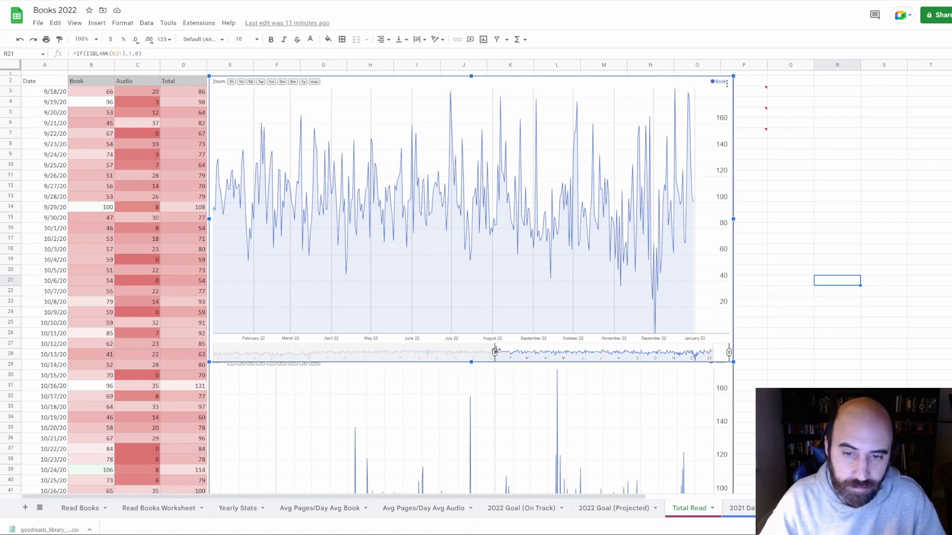
pyautogui.moveTo(494, 351); pyautogui.dragTo(181, 353)
# Step: Narrow the lower Audio charts' date ranges to the 2022 period
pyautogui.scroll(-3, 835, 344)
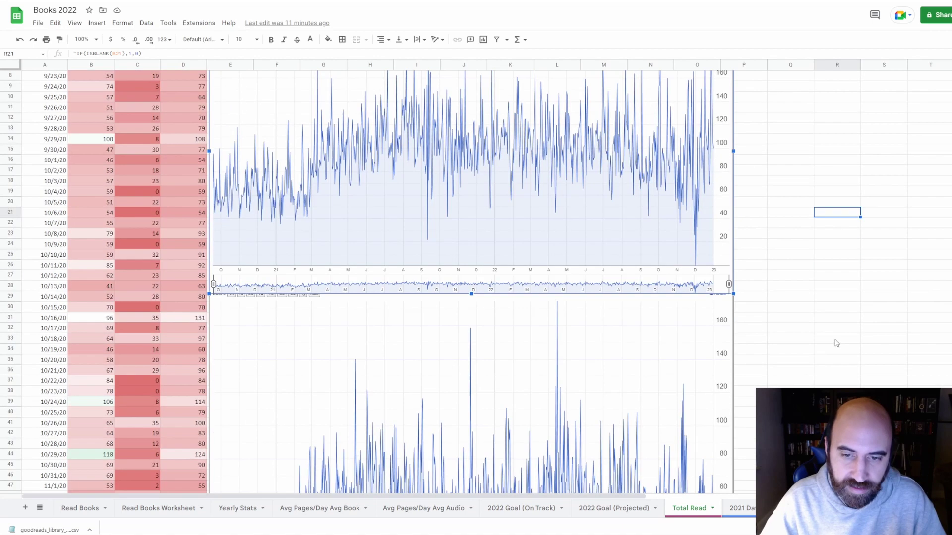
pyautogui.scroll(-3, 757, 344)
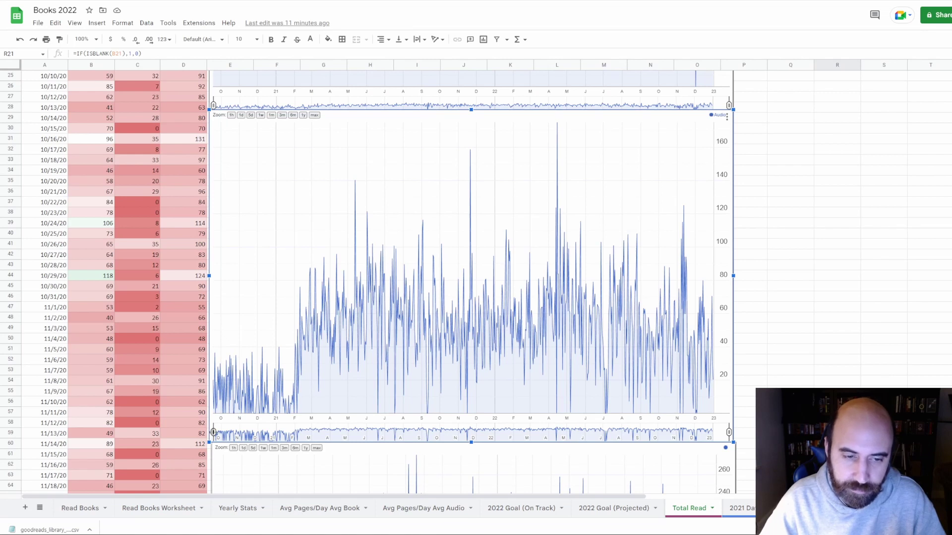
pyautogui.moveTo(213, 432)
pyautogui.mouseDown()
pyautogui.moveTo(493, 432)
pyautogui.moveTo(213, 432)
pyautogui.mouseUp()
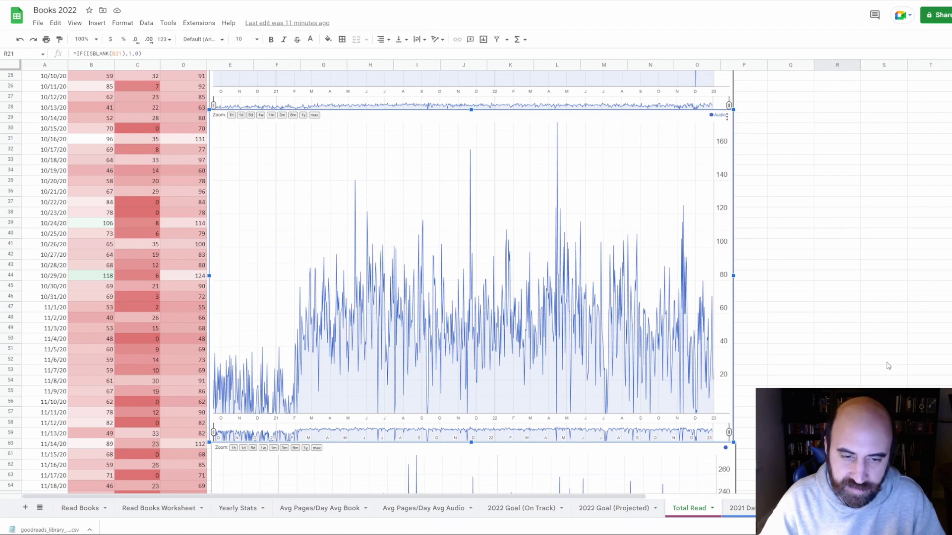
pyautogui.scroll(-6, 887, 365)
pyautogui.scroll(-1, 852, 350)
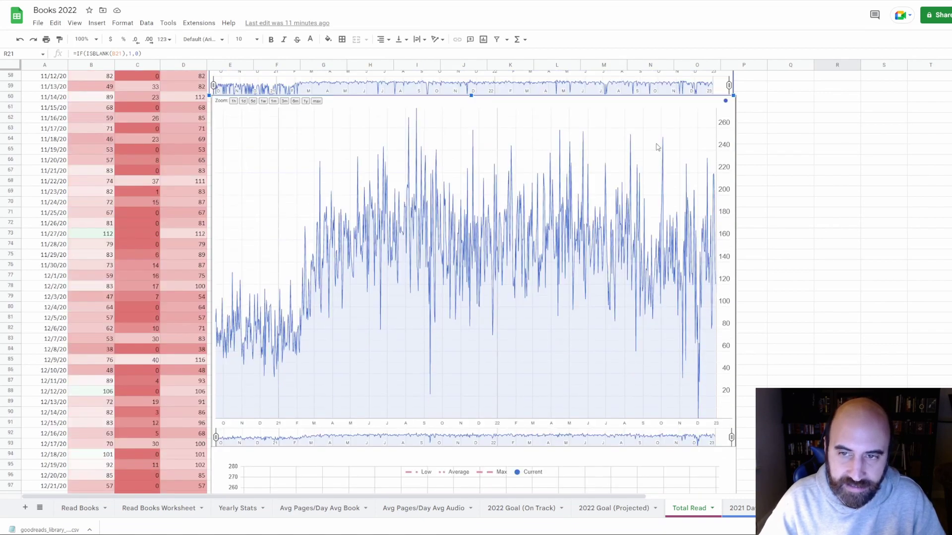
pyautogui.moveTo(216, 437); pyautogui.dragTo(494, 436)
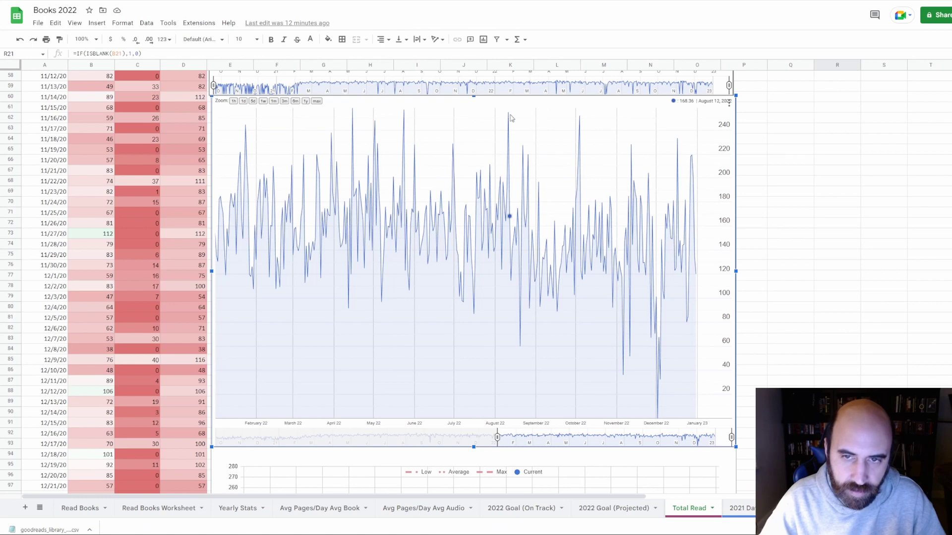
pyautogui.scroll(10, 180, 329)
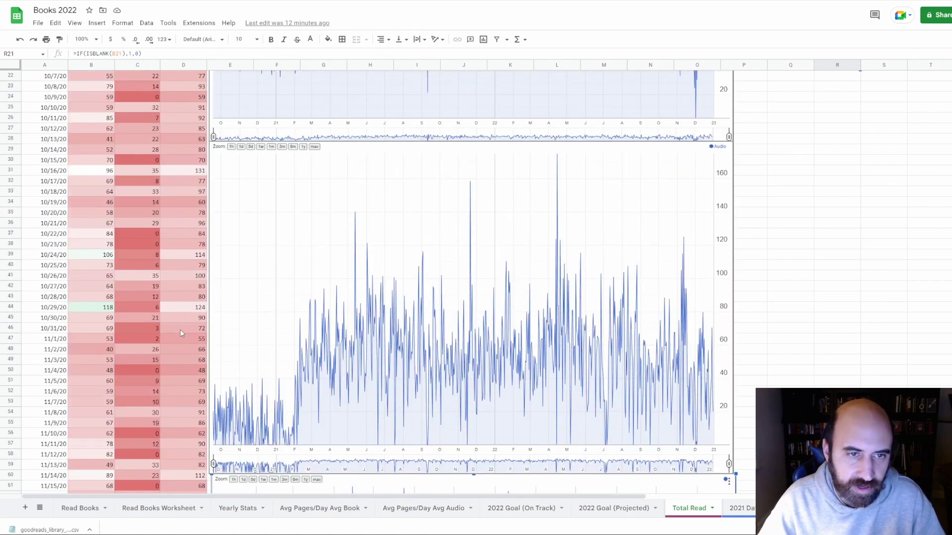
pyautogui.scroll(-15, 181, 333)
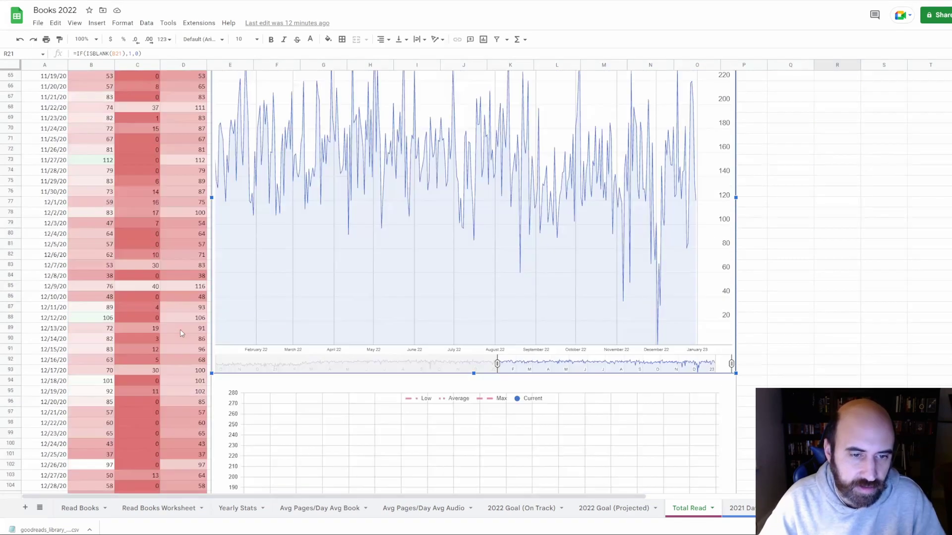
pyautogui.scroll(15, 180, 330)
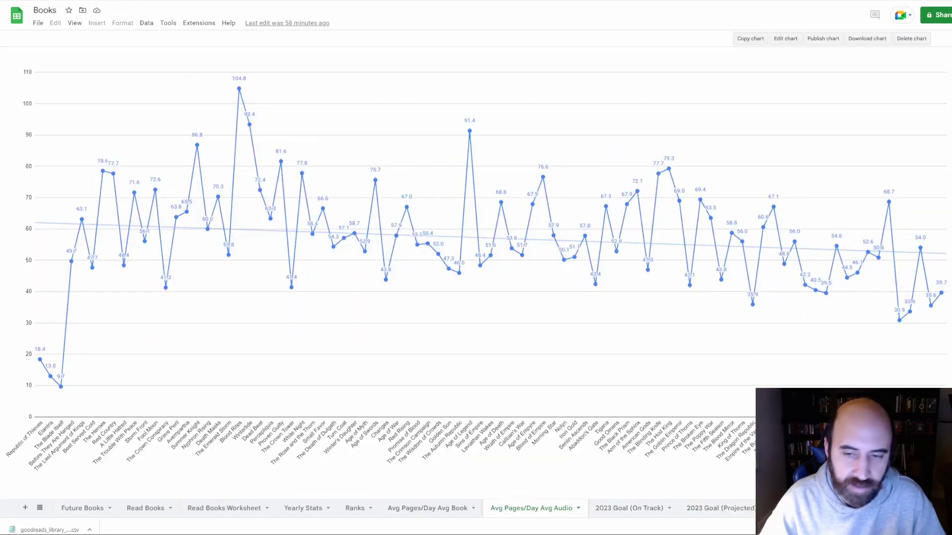
# Step: On the Total Read sheet, inspect the LARGE/SMALL formulas in cells F23, F59 and F35
pyautogui.scroll(-5, 630, 508)
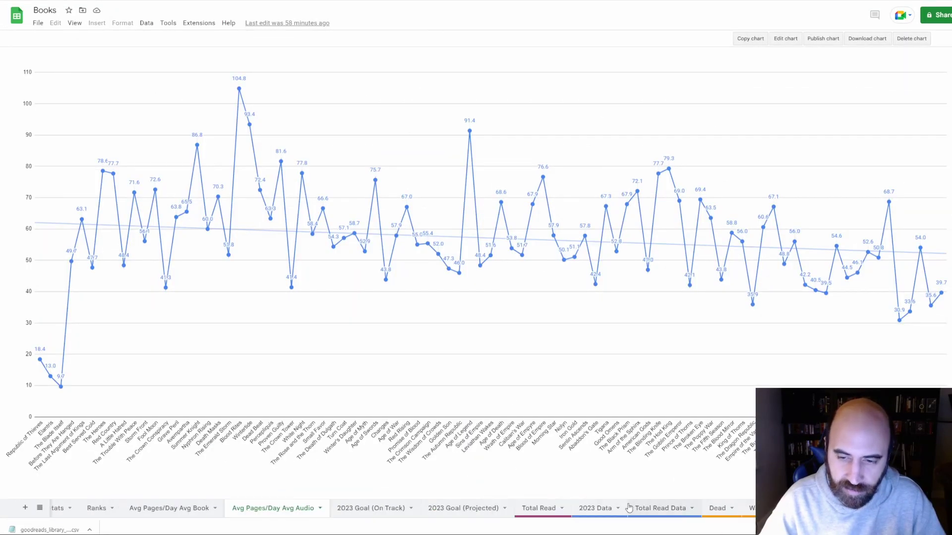
pyautogui.click(536, 509)
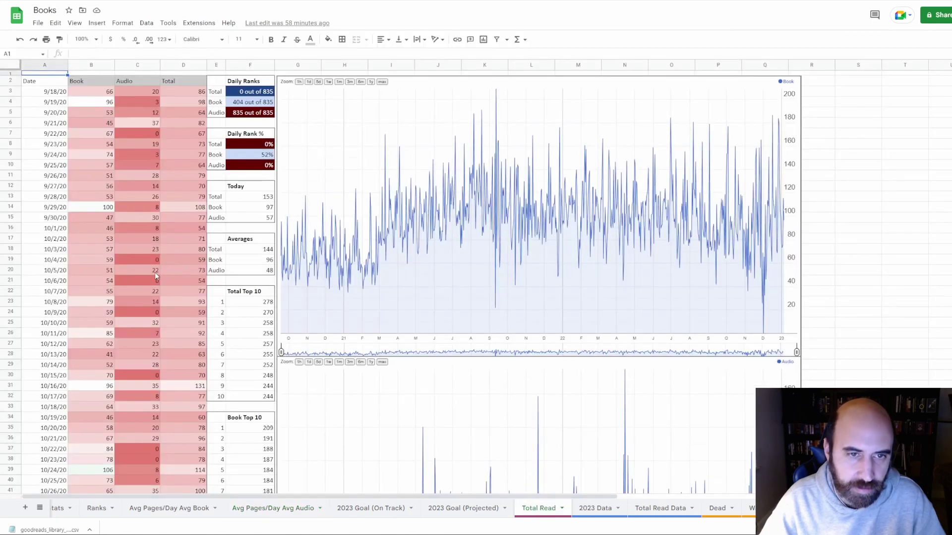
pyautogui.scroll(-2, 169, 253)
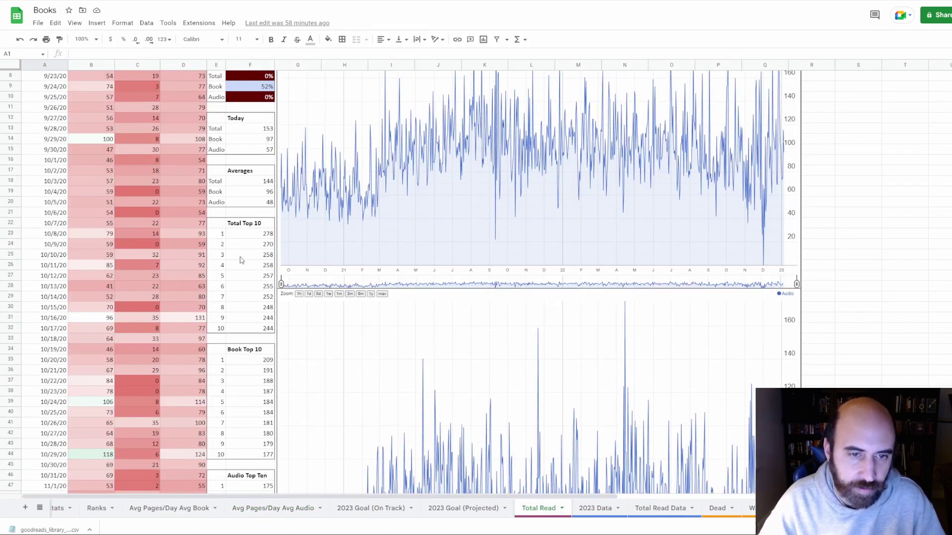
pyautogui.click(257, 240)
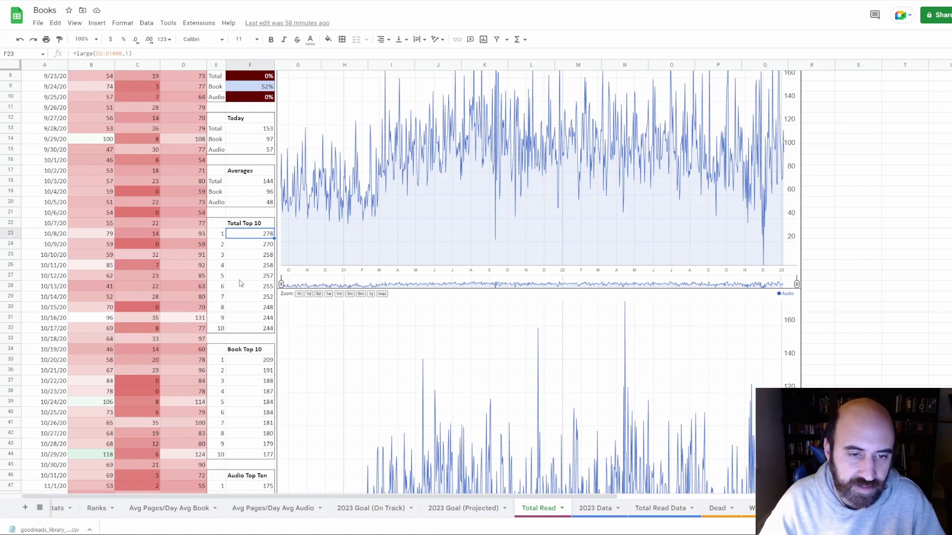
pyautogui.scroll(-10, 240, 283)
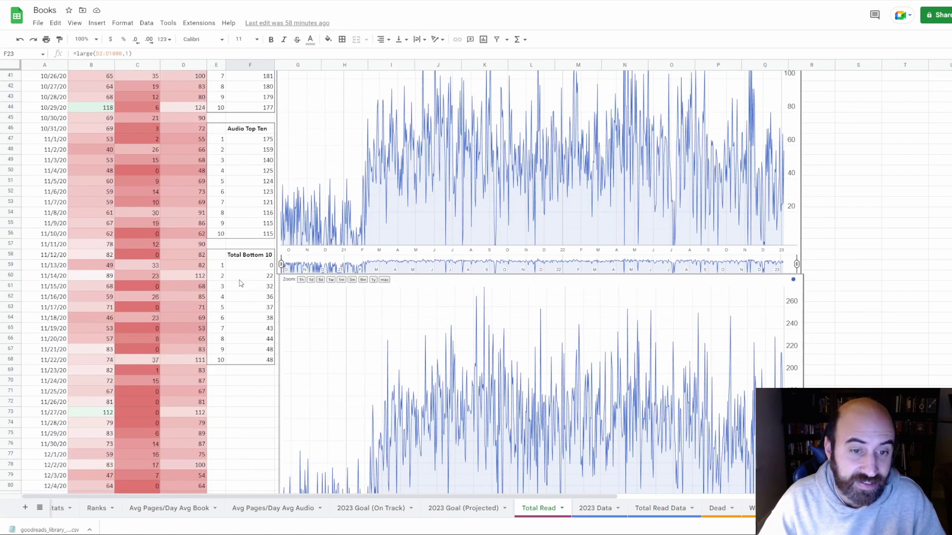
pyautogui.click(257, 266)
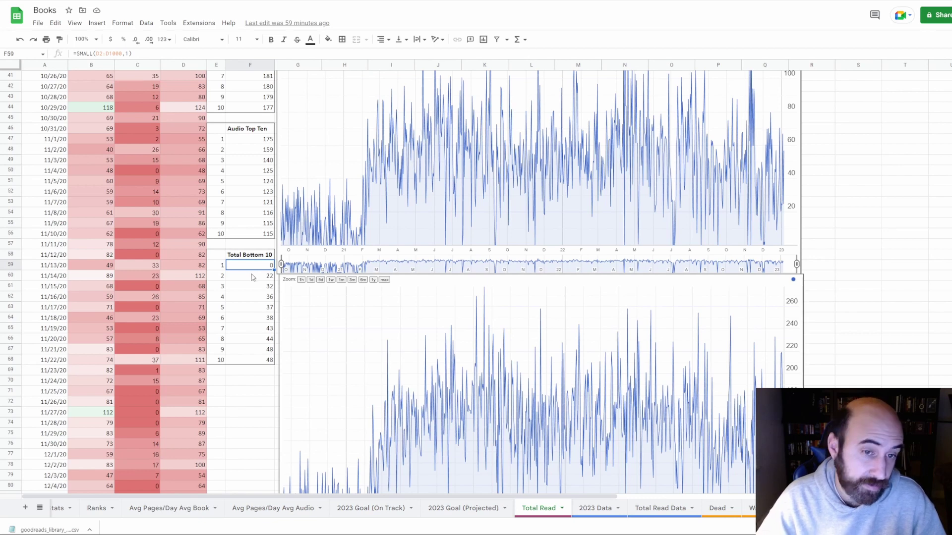
pyautogui.scroll(5, 230, 321)
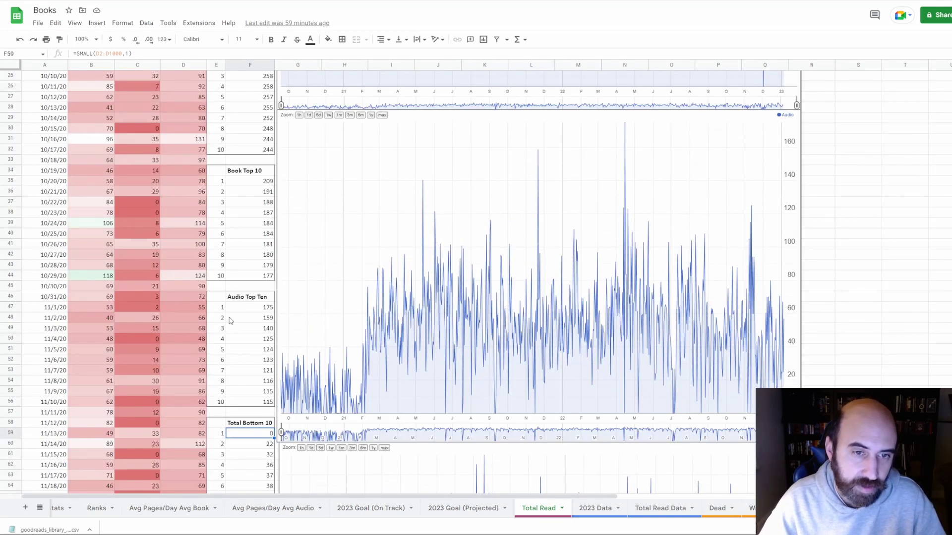
pyautogui.click(248, 182)
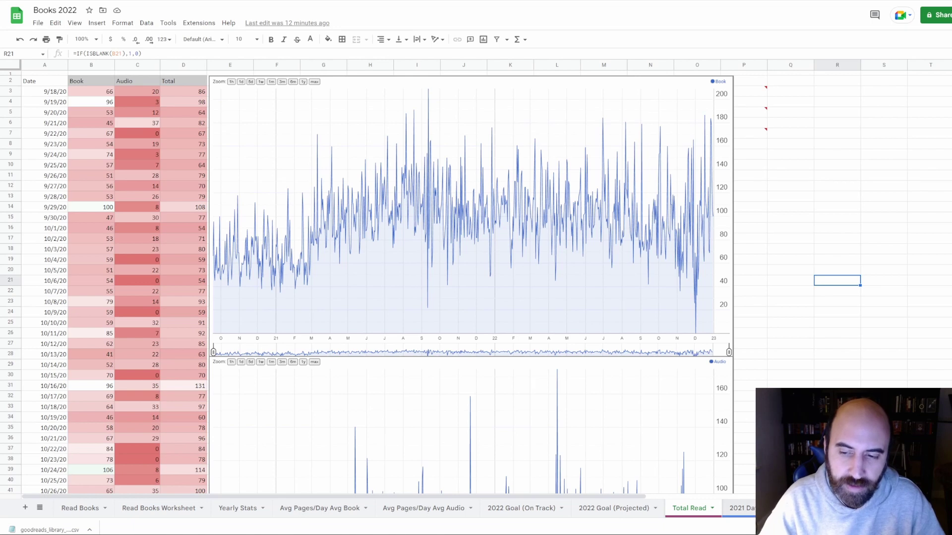
# Step: Move between the Yearly Stats and Ranks sheets, ending on Ranks scrolled to the top
pyautogui.scroll(-1, 702, 516)
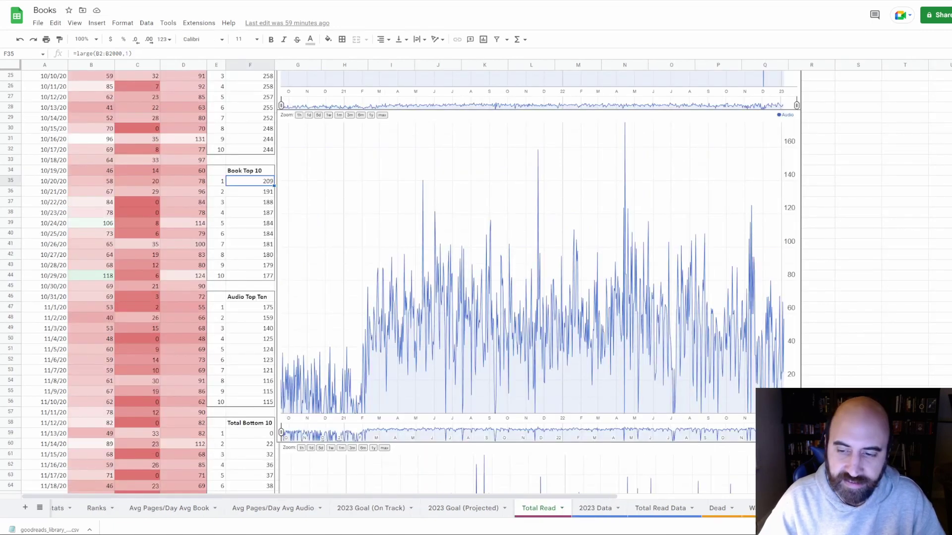
pyautogui.hscroll(-5, 336, 510)
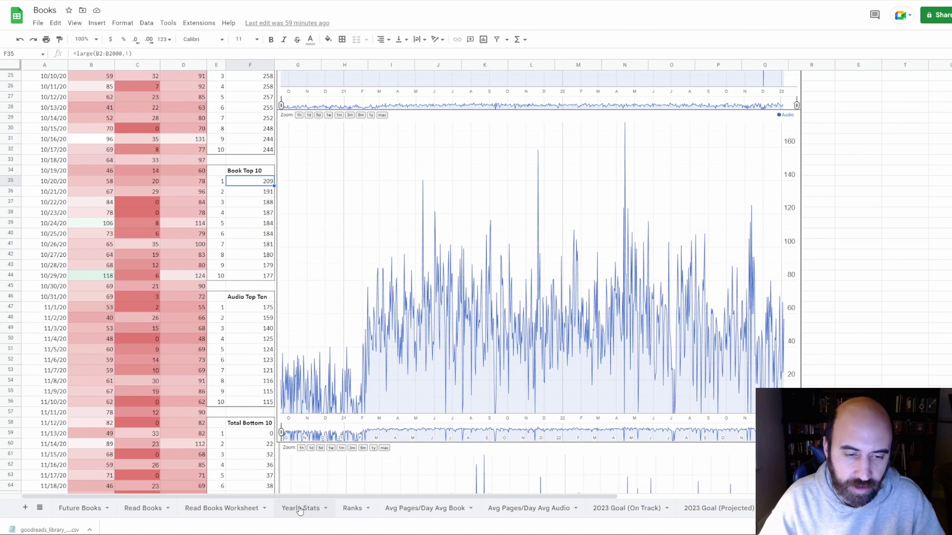
pyautogui.click(300, 509)
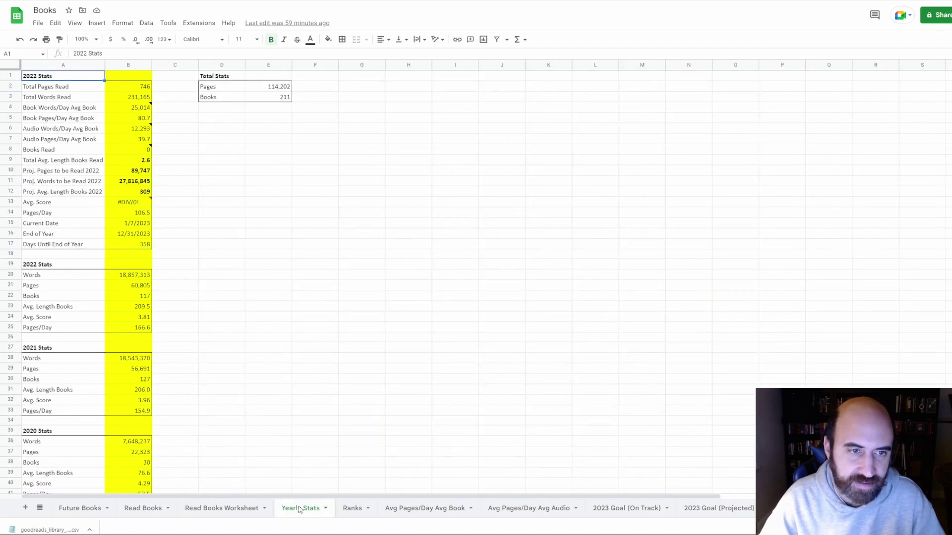
pyautogui.click(352, 506)
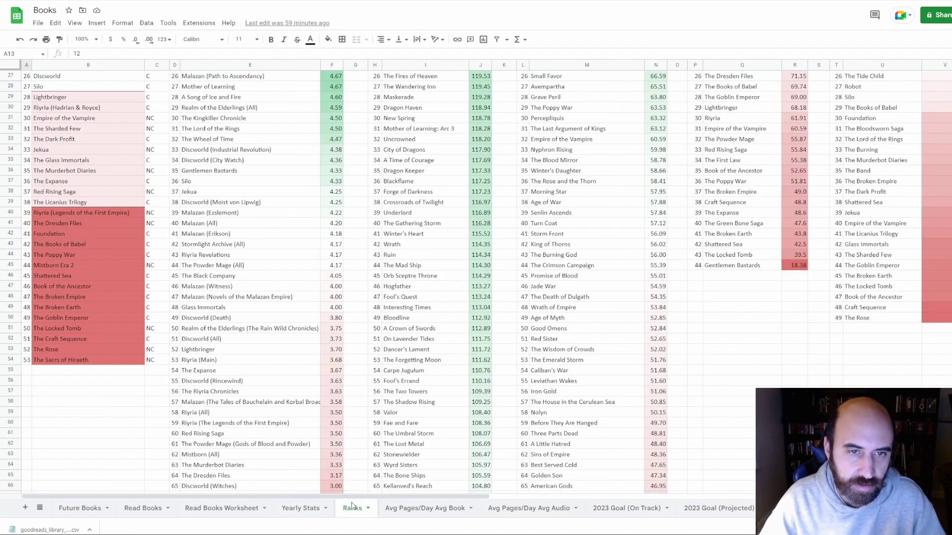
pyautogui.scroll(6, 317, 248)
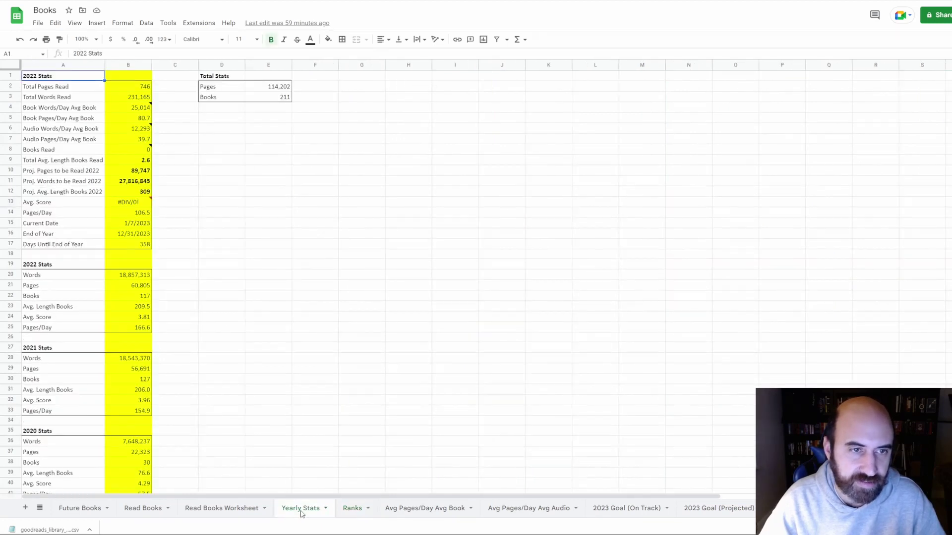
pyautogui.click(351, 509)
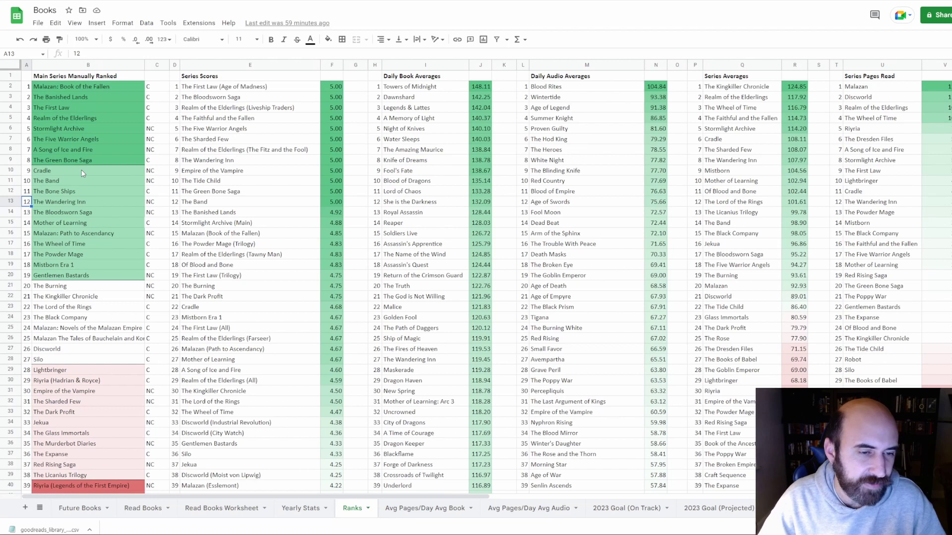
pyautogui.click(89, 79)
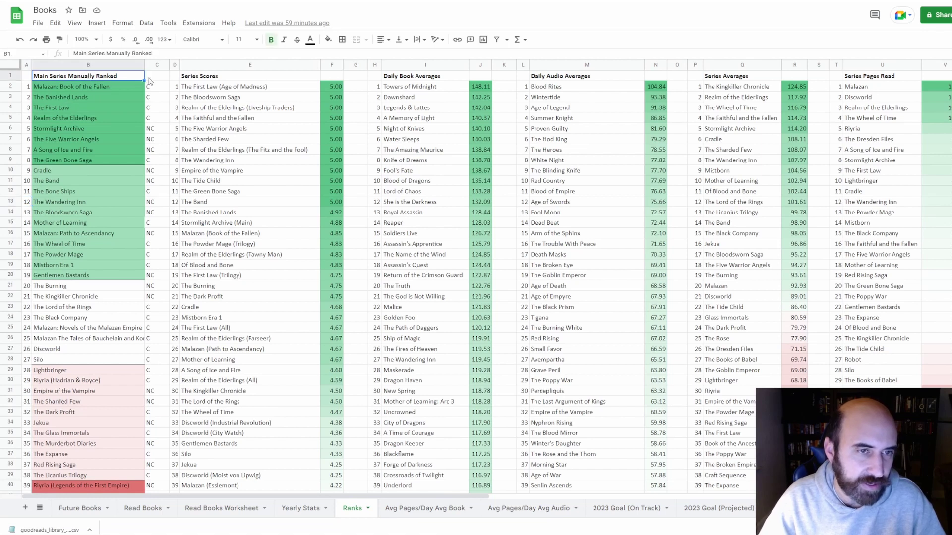
pyautogui.scroll(-8, 141, 247)
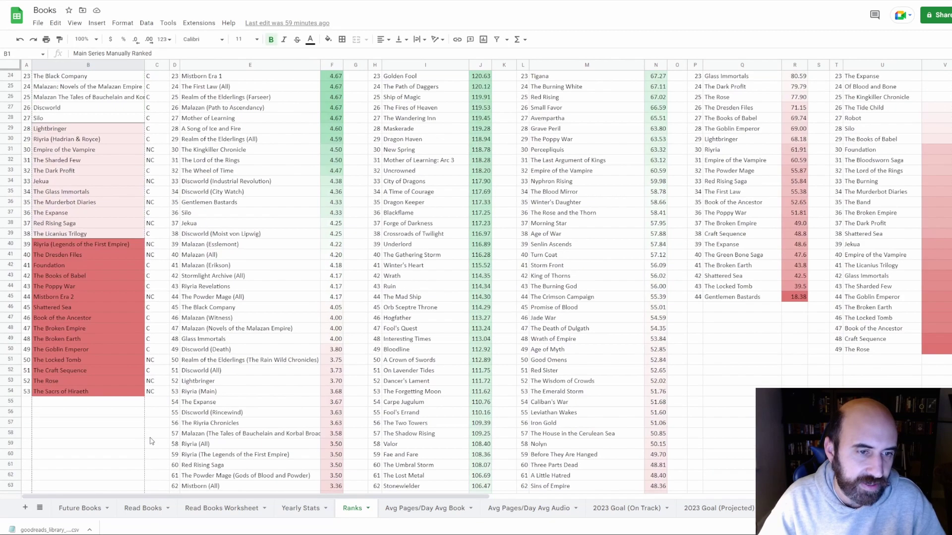
pyautogui.moveTo(132, 404); pyautogui.dragTo(132, 381)
pyautogui.click(105, 435)
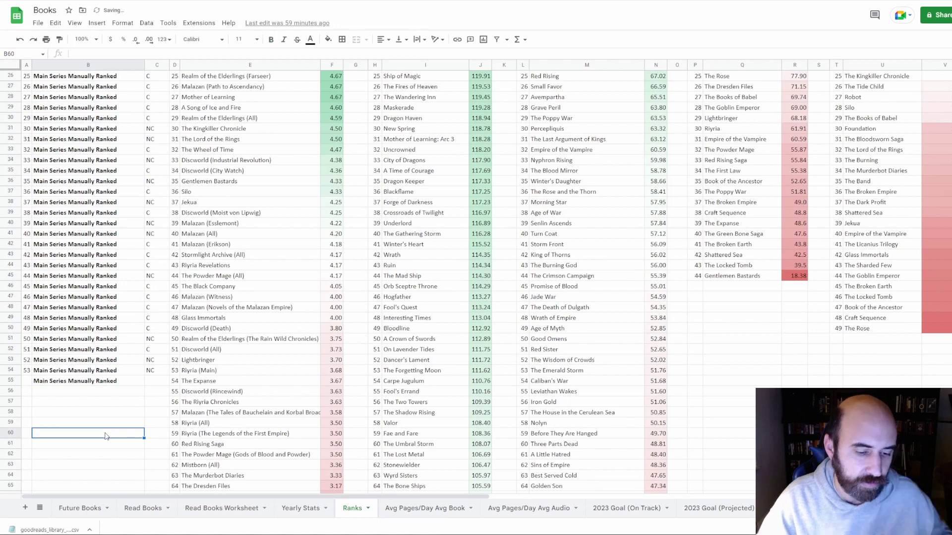
pyautogui.hotkey('ctrl', 'z')
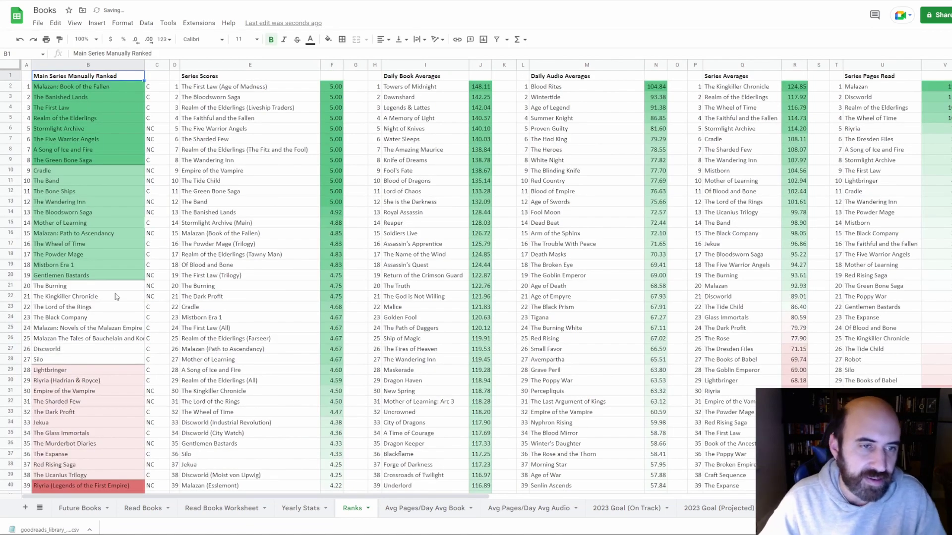
pyautogui.click(187, 193)
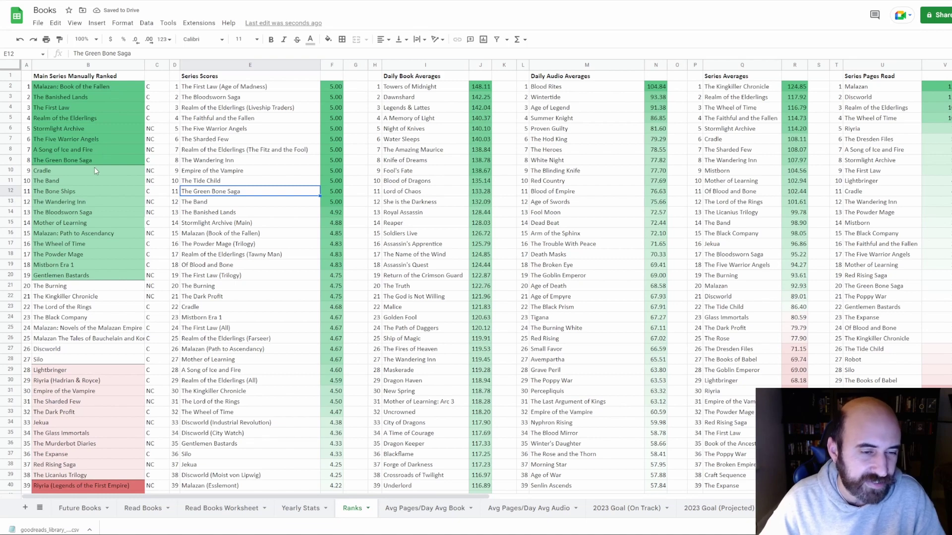
pyautogui.scroll(-5, 85, 264)
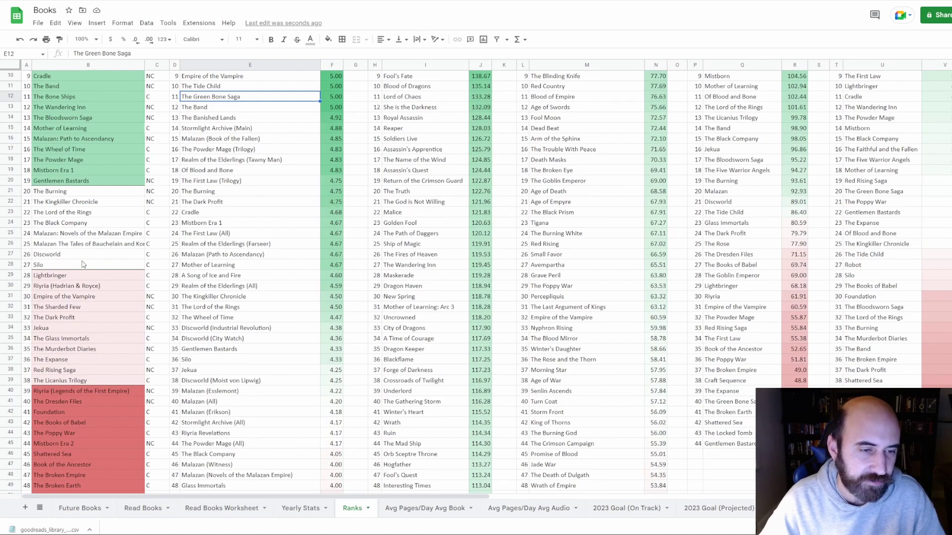
pyautogui.scroll(10, 85, 264)
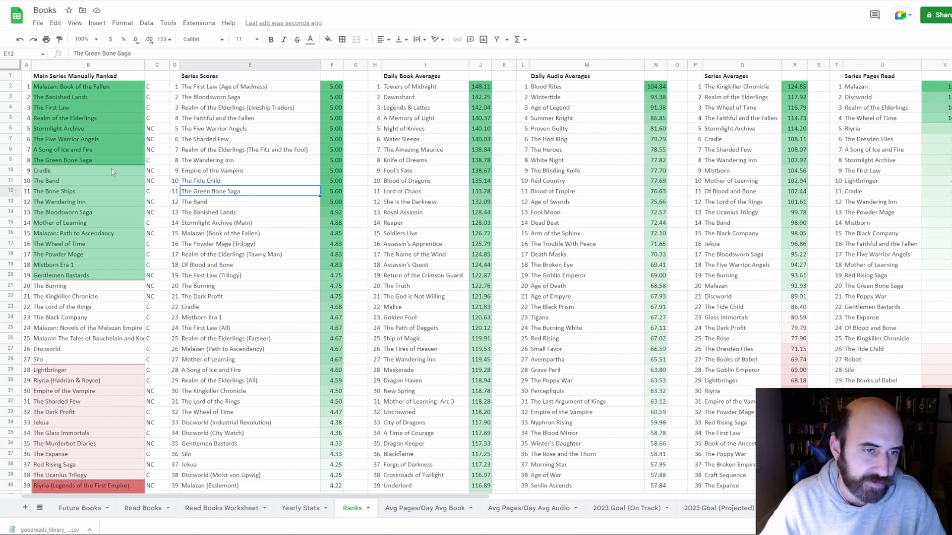
pyautogui.click(87, 171)
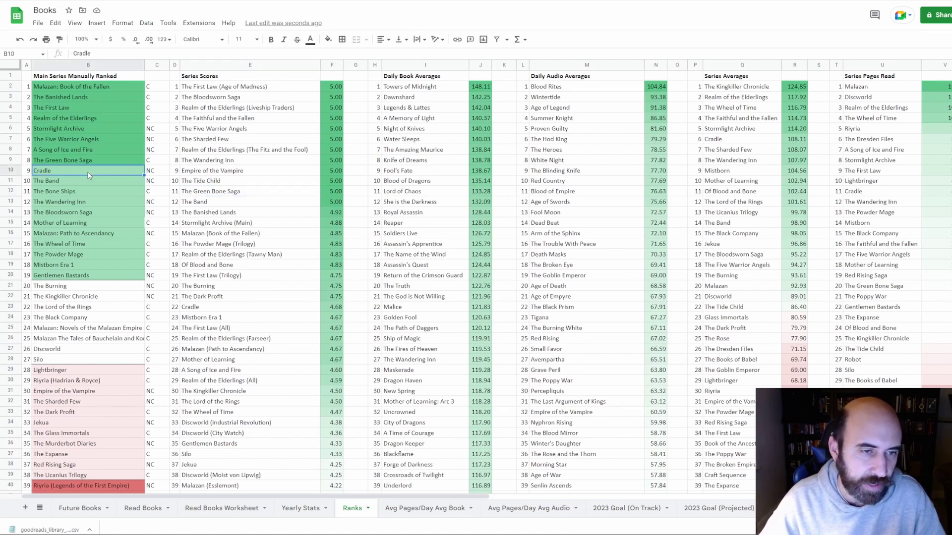
pyautogui.click(104, 277)
pyautogui.click(102, 287)
pyautogui.scroll(-3, 99, 248)
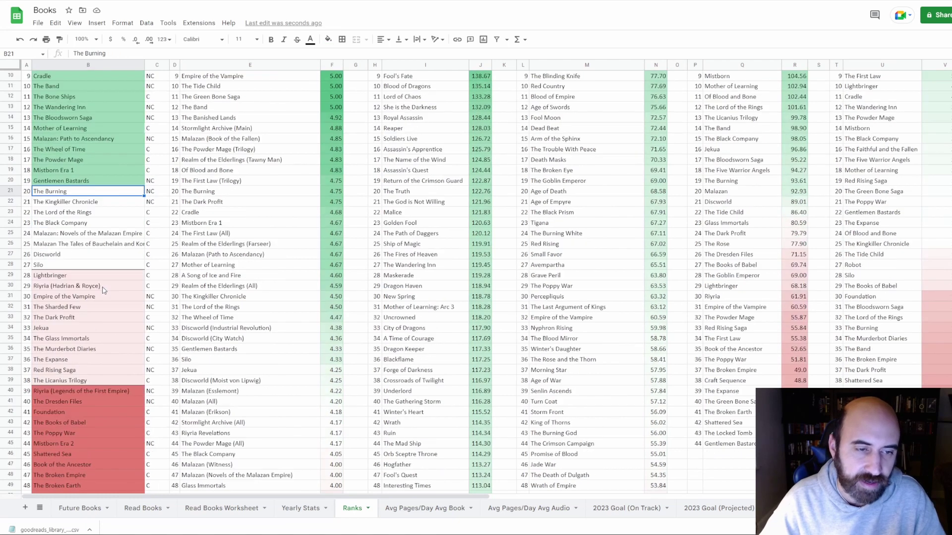
pyautogui.click(106, 224)
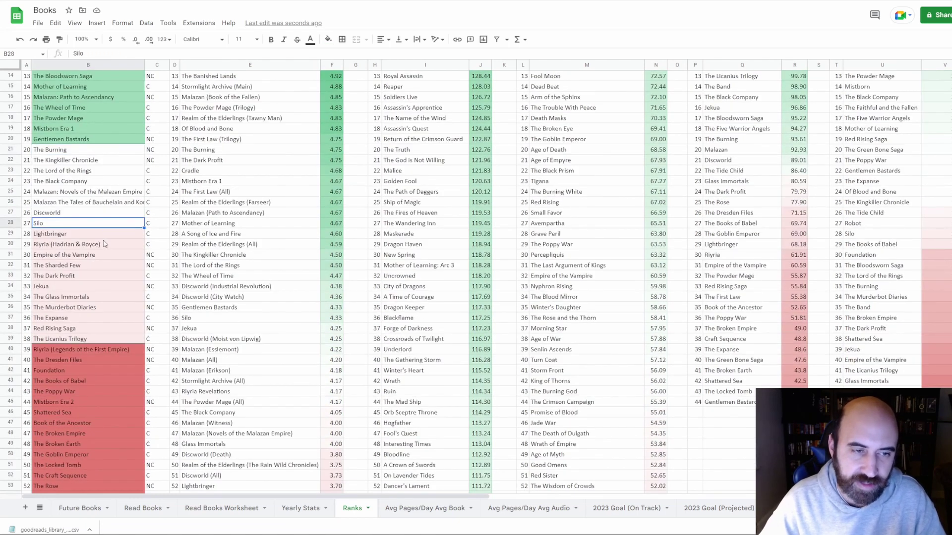
pyautogui.click(104, 238)
pyautogui.scroll(-3, 112, 322)
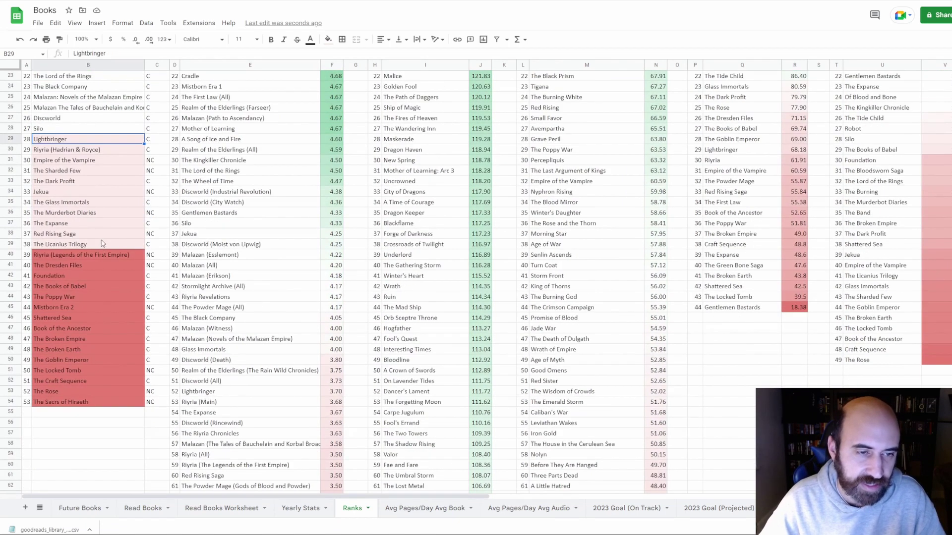
pyautogui.click(111, 255)
pyautogui.click(114, 402)
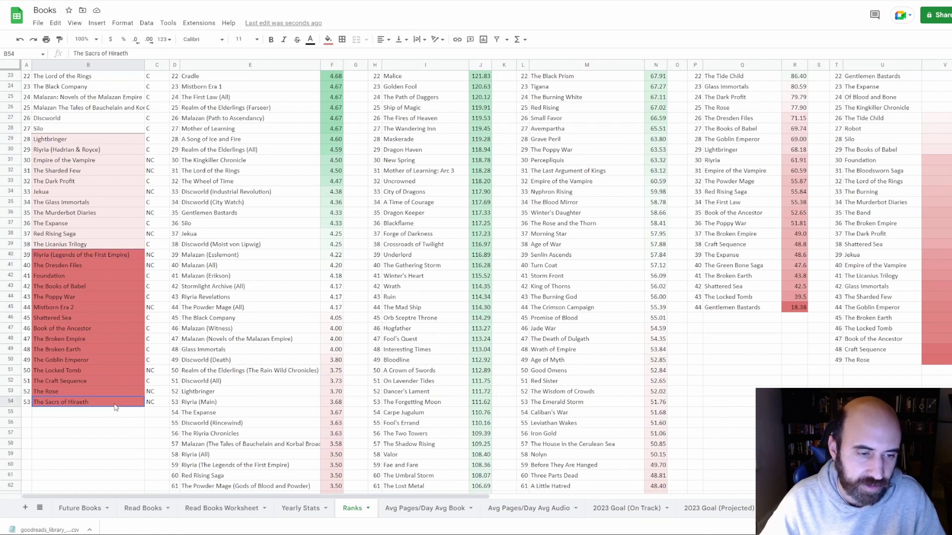
pyautogui.click(104, 434)
pyautogui.scroll(7, 180, 364)
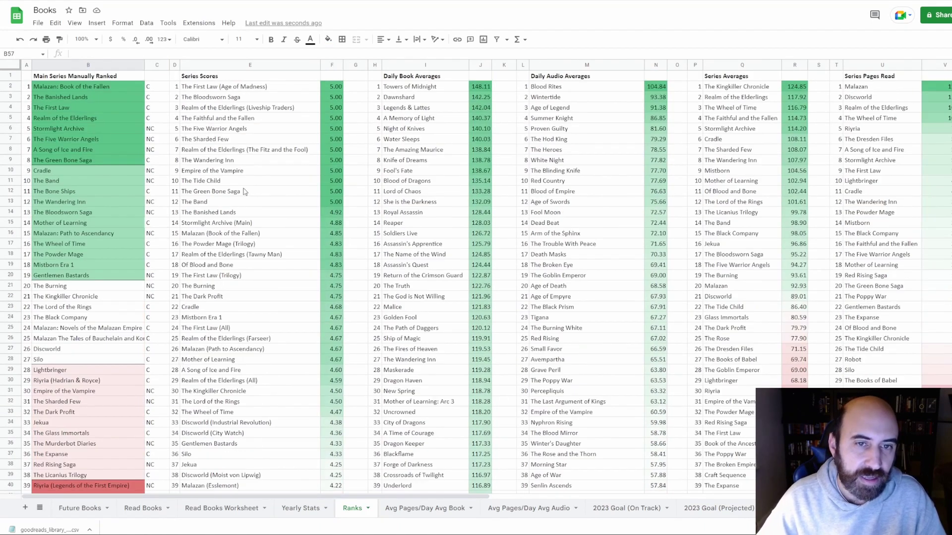
# Step: Select the Series Scores name and value columns and the Night of Knives daily average
pyautogui.click(277, 66)
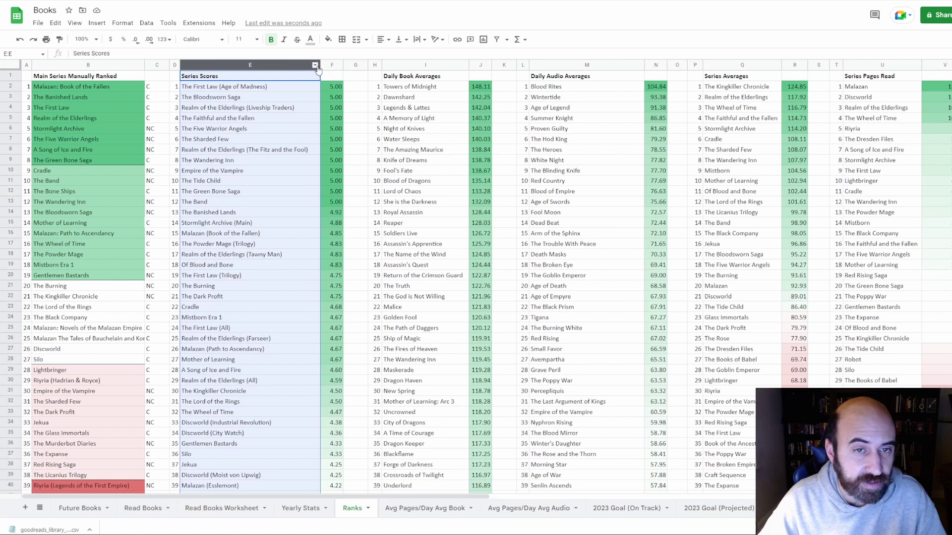
pyautogui.click(325, 64)
pyautogui.click(405, 129)
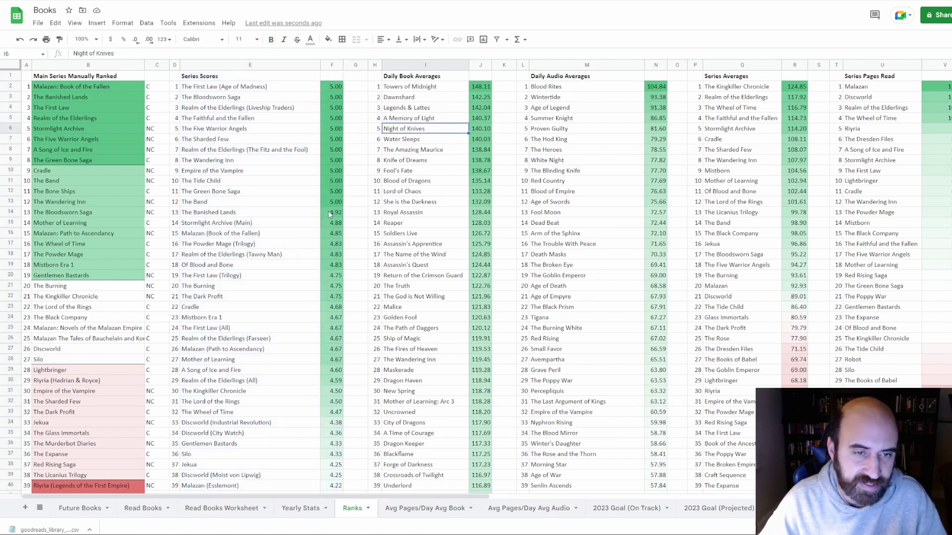
# Step: Give the Kharkanas Trilogy score in F71 two decimal places so it reads 2.75
pyautogui.scroll(-1, 325, 213)
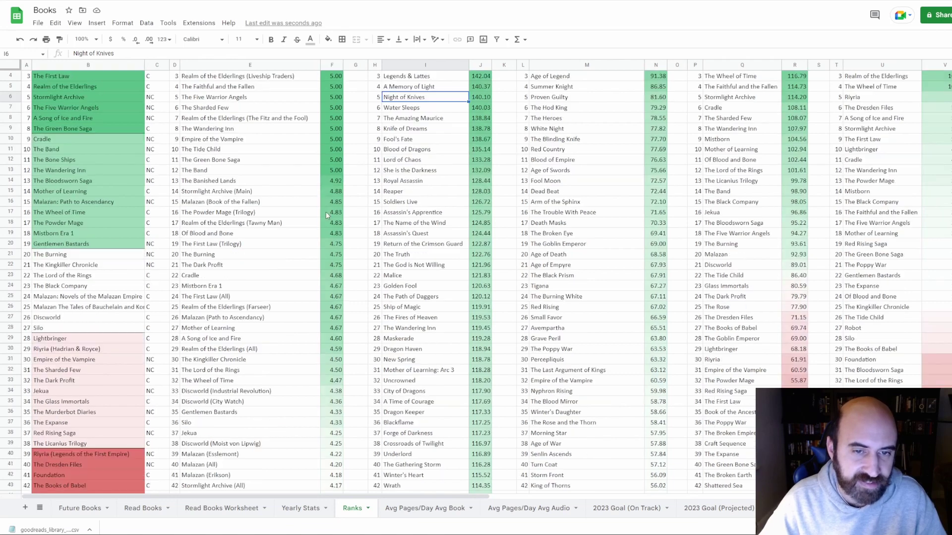
pyautogui.scroll(-13, 325, 212)
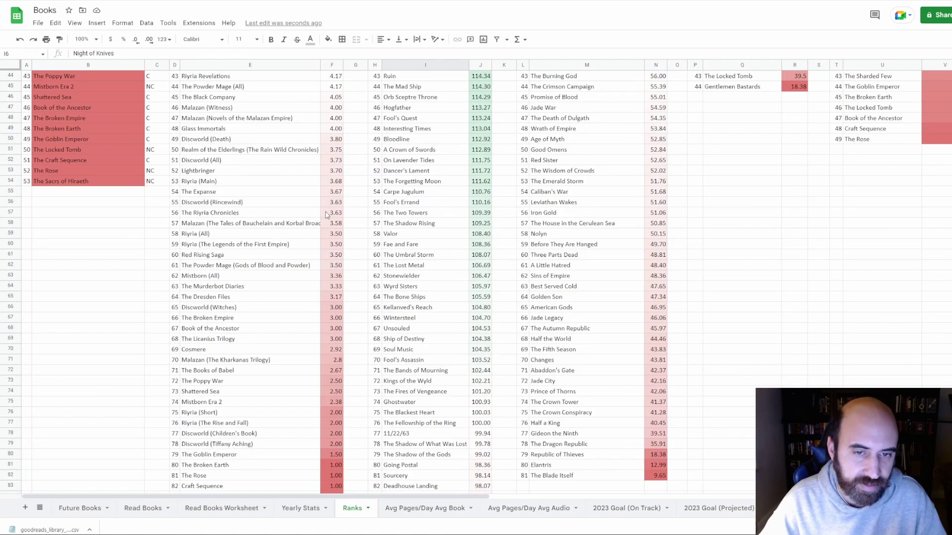
pyautogui.click(332, 360)
pyautogui.click(148, 42)
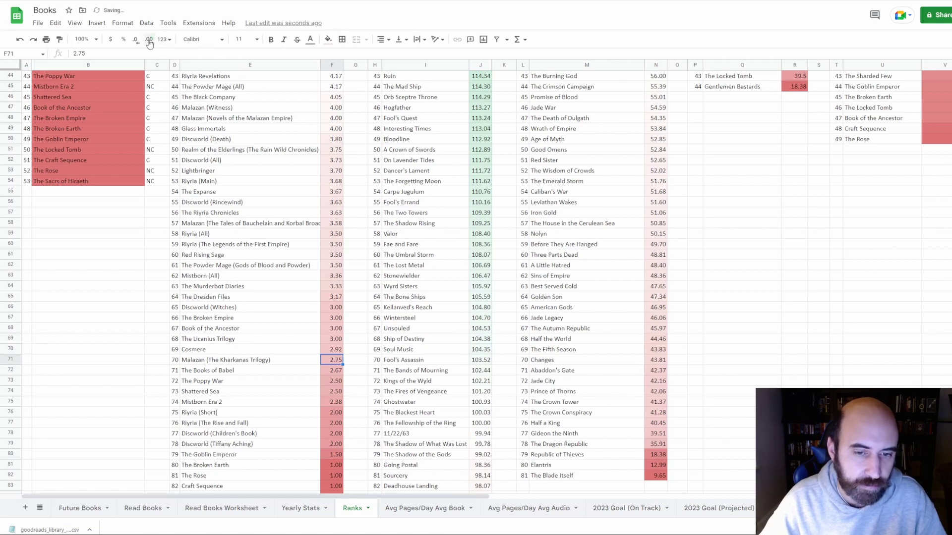
pyautogui.click(149, 42)
# Step: Inspect the SORT formulas behind Daily Book Averages, Daily Audio Averages and Series Averages
pyautogui.click(238, 150)
pyautogui.scroll(14, 304, 349)
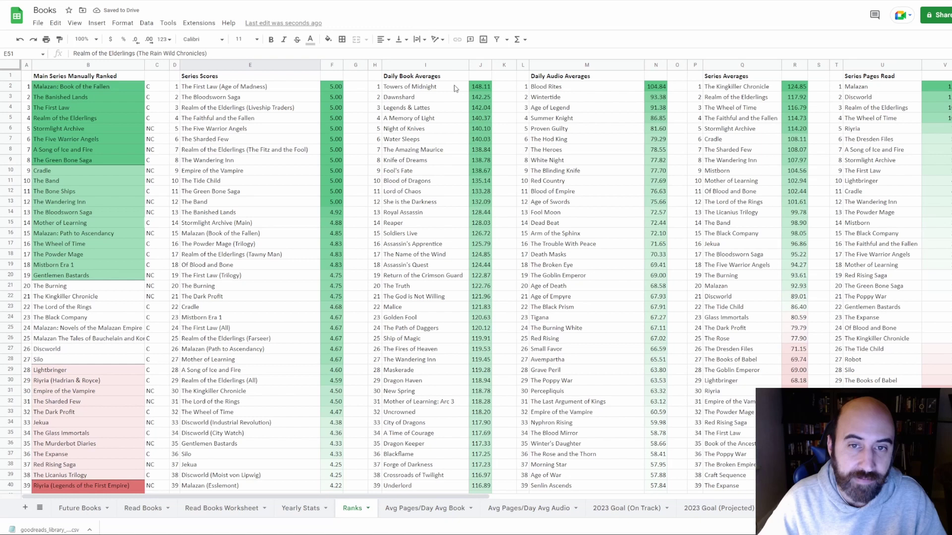
pyautogui.click(455, 88)
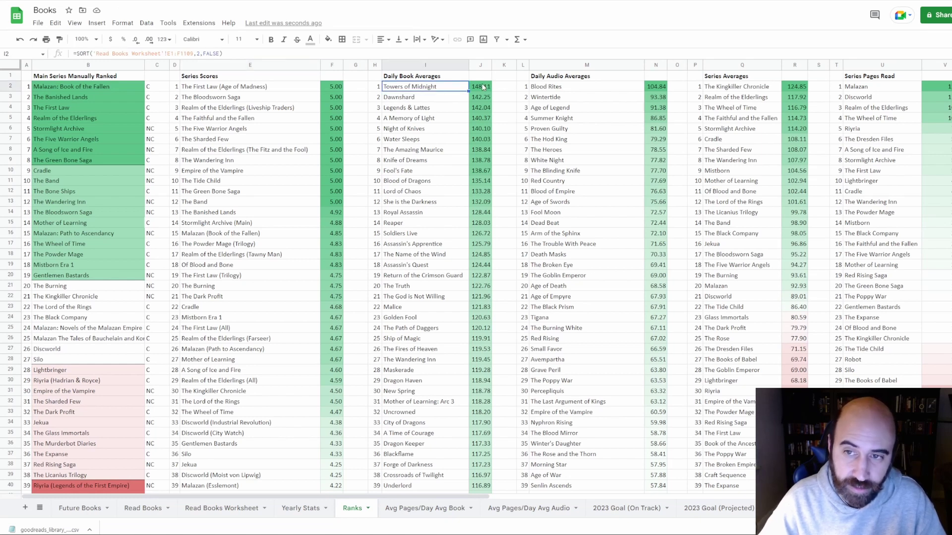
pyautogui.click(615, 90)
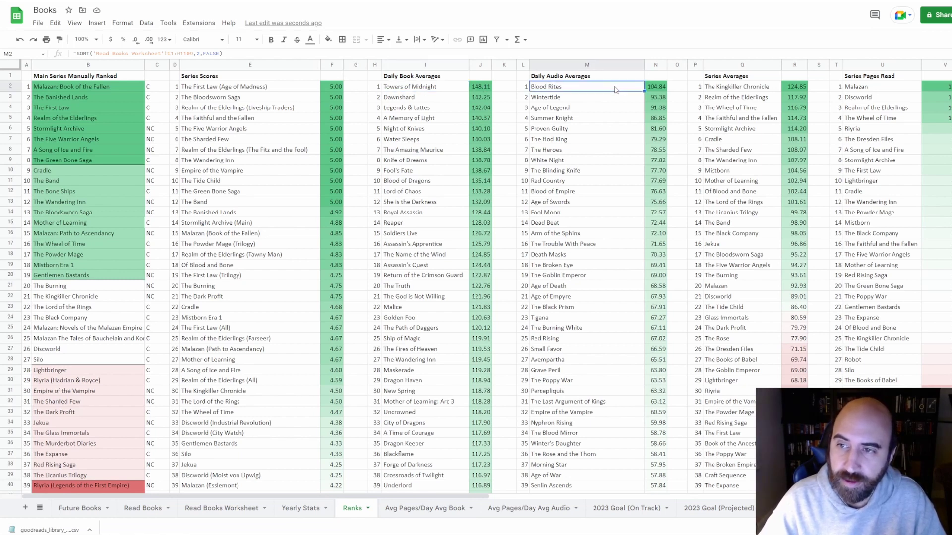
pyautogui.press('Right')
pyautogui.press('Right')
pyautogui.press('Right')
pyautogui.press('Right')
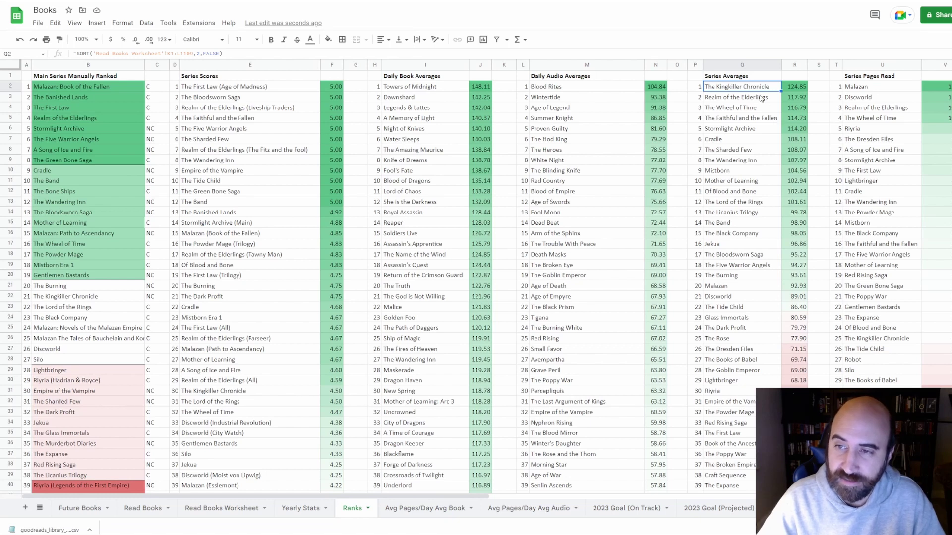
pyautogui.press('Down')
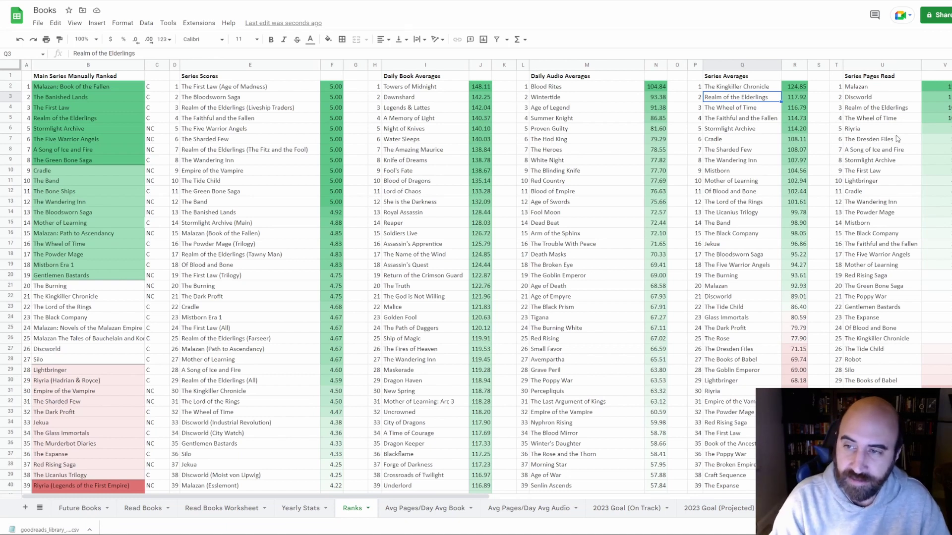
pyautogui.press('Right')
pyautogui.press('Right')
pyautogui.press('Right')
pyautogui.press('Right')
pyautogui.press('Right')
pyautogui.press('Right')
pyautogui.press('Right')
pyautogui.press('Right')
pyautogui.press('Right')
pyautogui.press('Right')
pyautogui.press('Right')
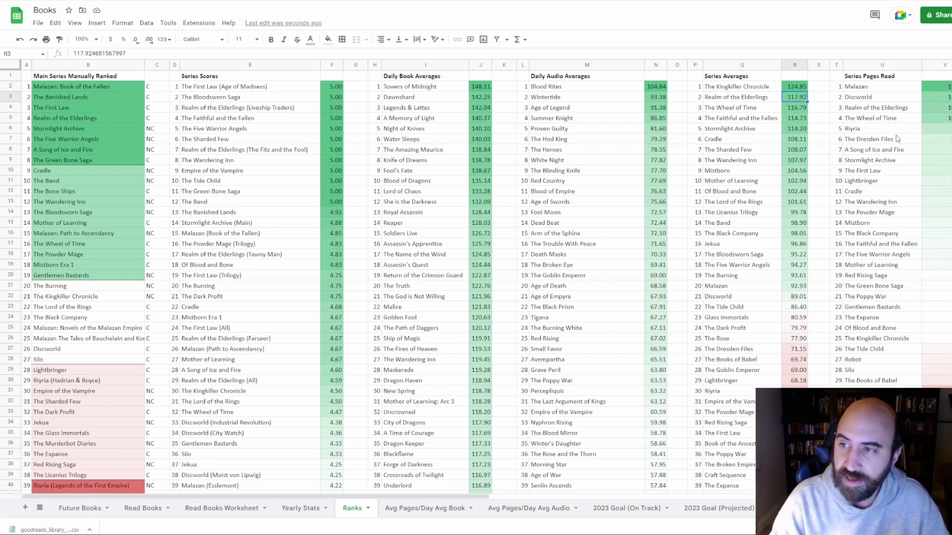
pyautogui.press('Left')
pyautogui.press('Left')
pyautogui.press('Left')
pyautogui.press('Left')
pyautogui.press('Left')
pyautogui.press('Left')
pyautogui.press('Left')
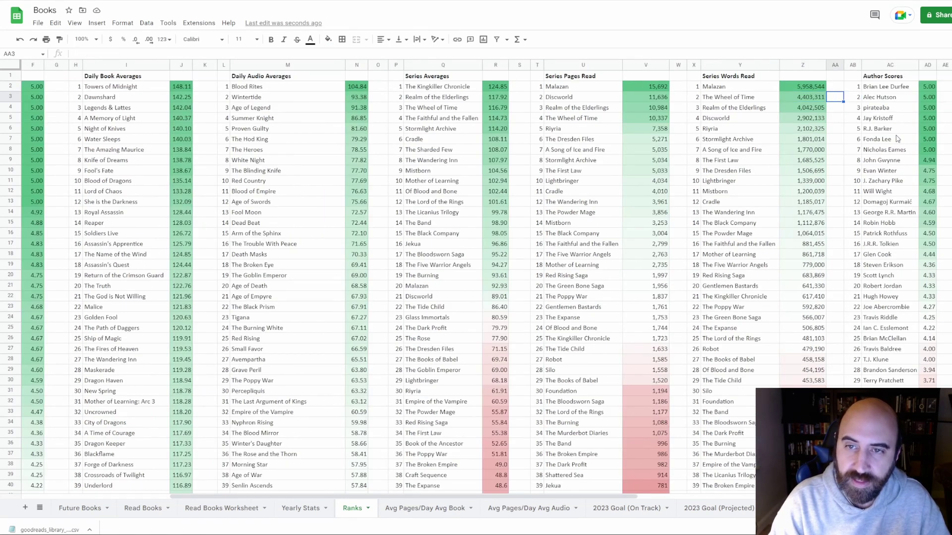
pyautogui.press('Up')
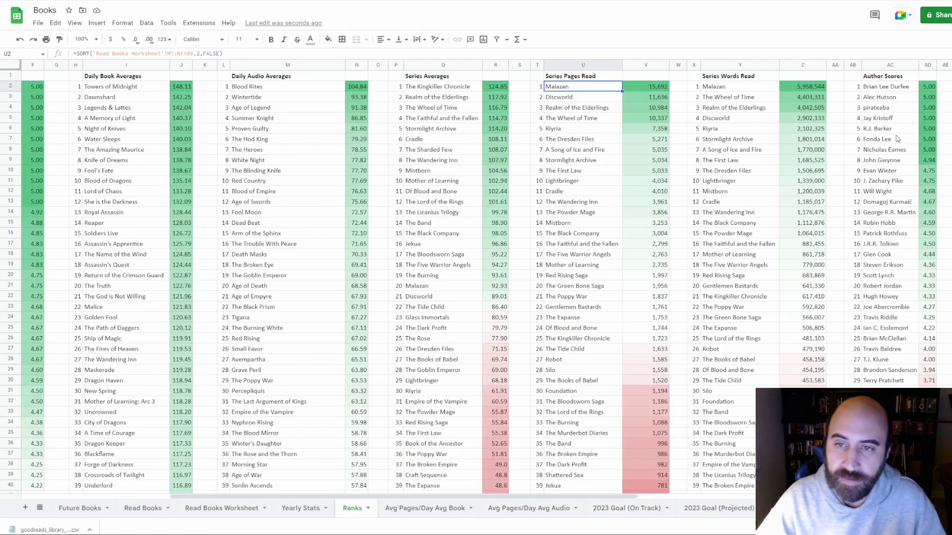
pyautogui.click(645, 88)
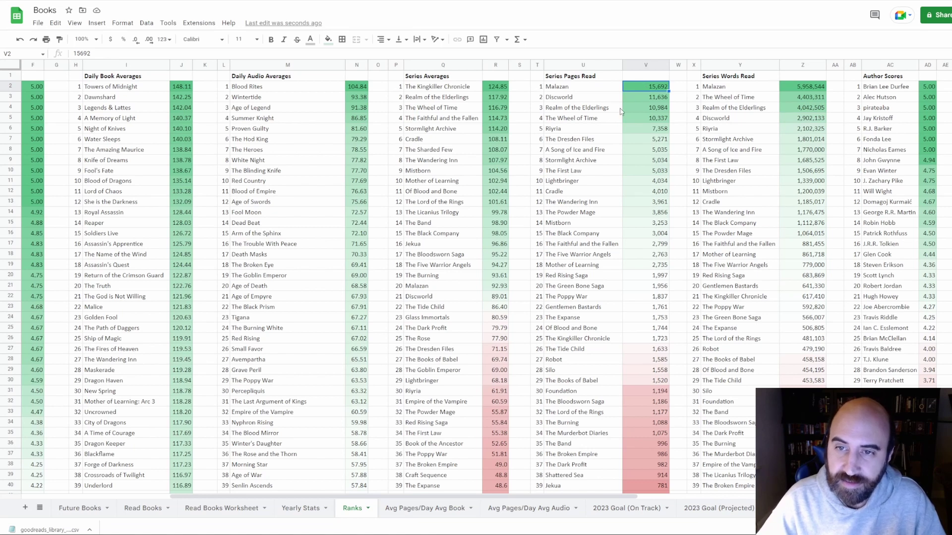
pyautogui.press('Down')
pyautogui.press('Down')
pyautogui.press('Down')
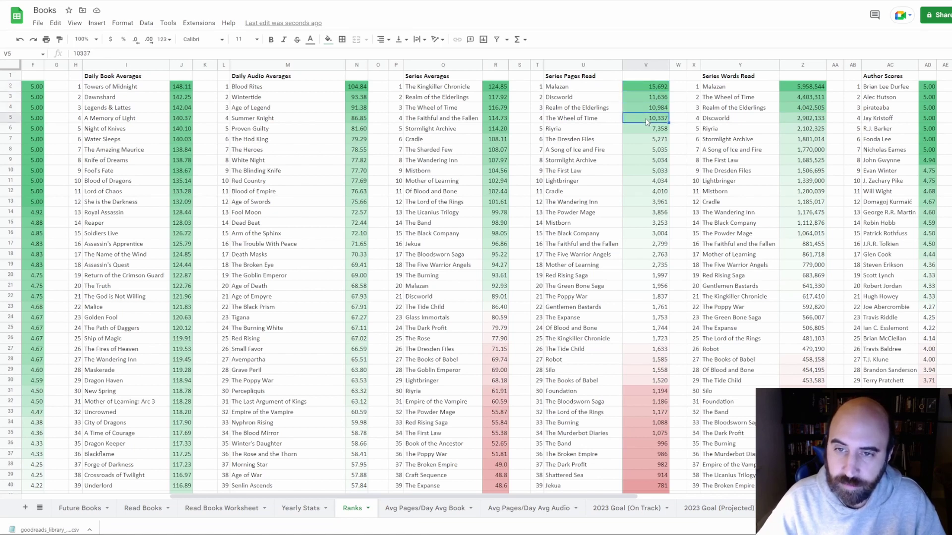
pyautogui.click(802, 163)
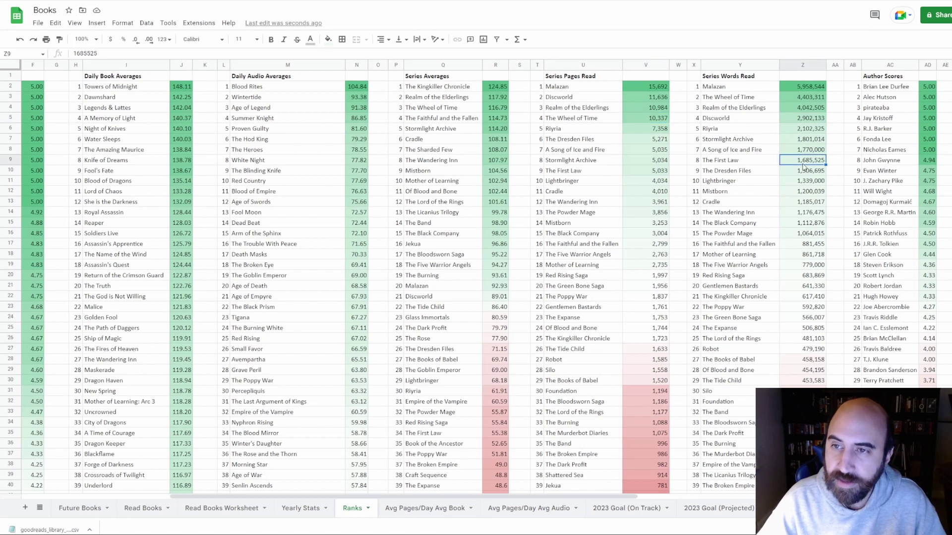
pyautogui.click(805, 89)
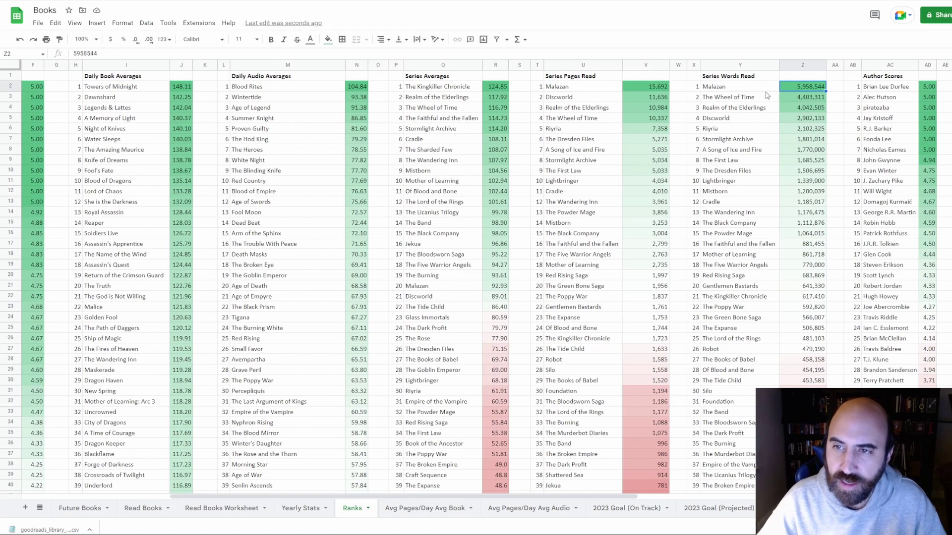
pyautogui.click(813, 109)
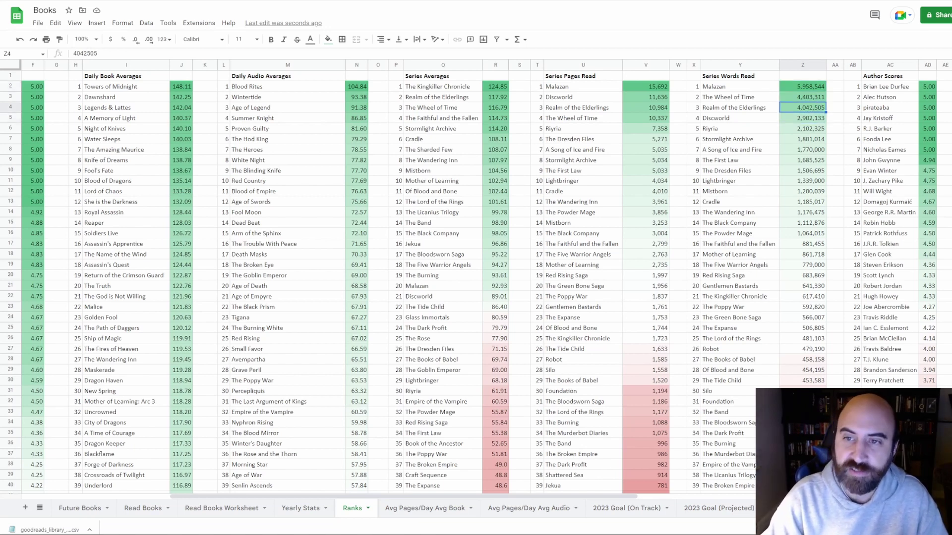
pyautogui.click(740, 118)
pyautogui.click(802, 118)
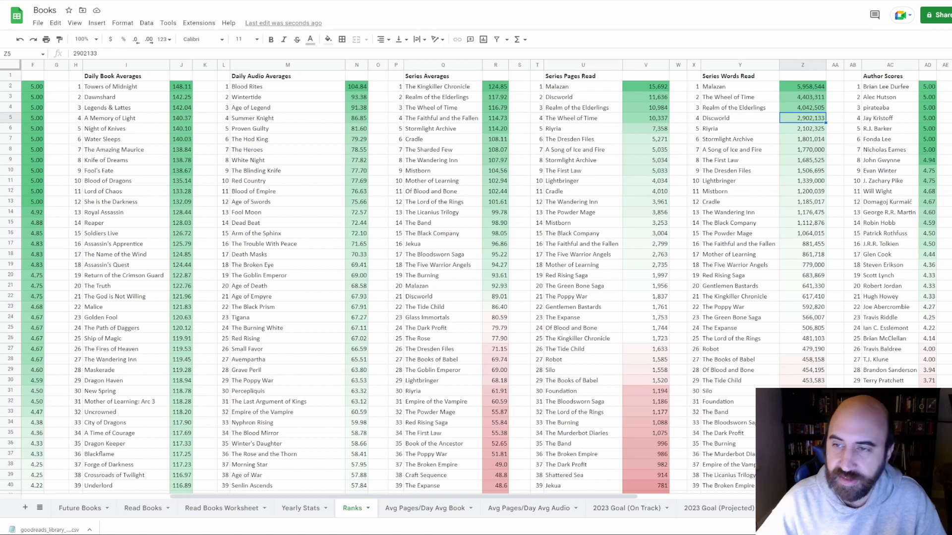
pyautogui.press('Right')
pyautogui.press('Right')
pyautogui.press('Right')
pyautogui.press('Right')
pyautogui.press('Right')
pyautogui.press('Right')
pyautogui.press('Right')
pyautogui.press('Right')
pyautogui.press('Right')
pyautogui.press('Right')
pyautogui.press('Right')
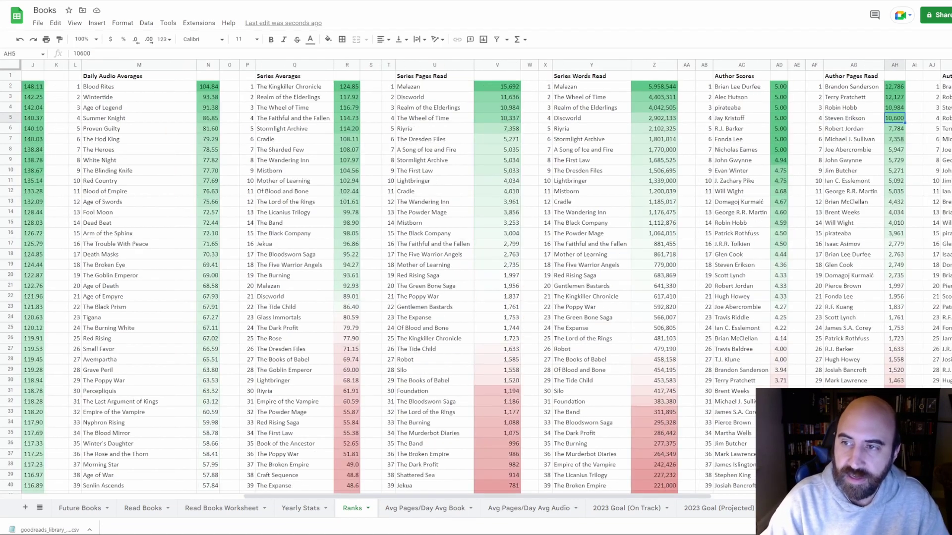
pyautogui.press('Left')
pyautogui.press('Left')
pyautogui.press('Left')
pyautogui.press('Left')
pyautogui.press('Left')
pyautogui.press('Left')
pyautogui.press('Left')
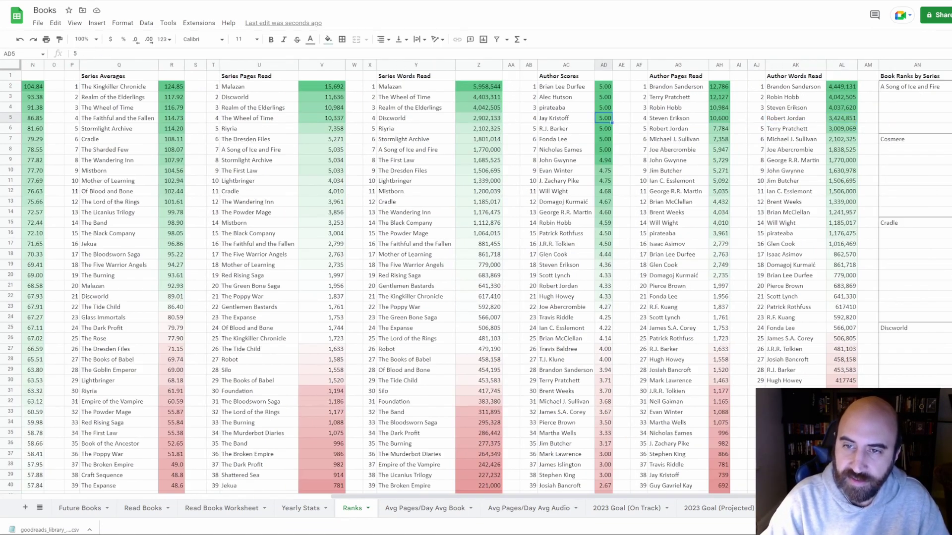
pyautogui.press('Down')
pyautogui.press('Down')
pyautogui.press('Down')
pyautogui.press('Up')
pyautogui.press('Up')
pyautogui.press('Up')
pyautogui.press('Up')
pyautogui.press('Up')
pyautogui.press('Up')
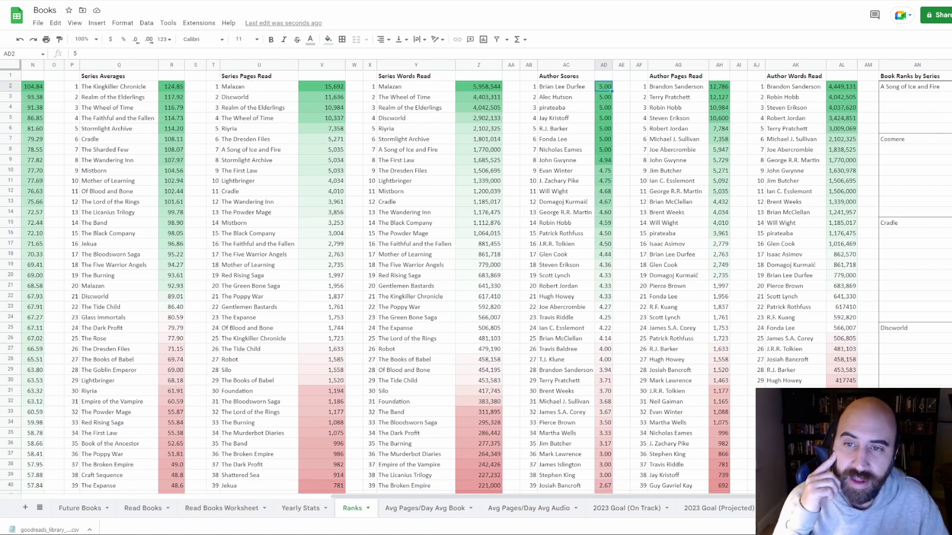
pyautogui.press('Down')
pyautogui.press('Down')
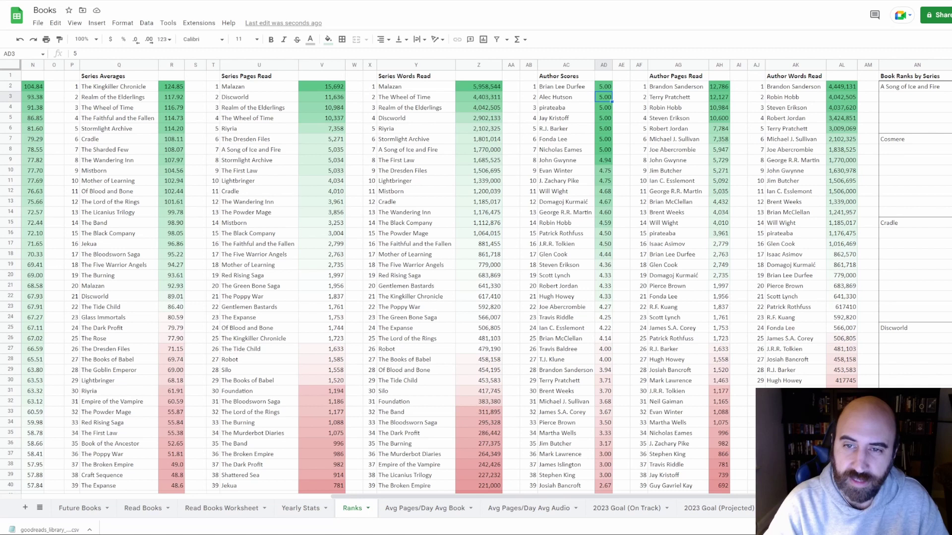
pyautogui.press('Down')
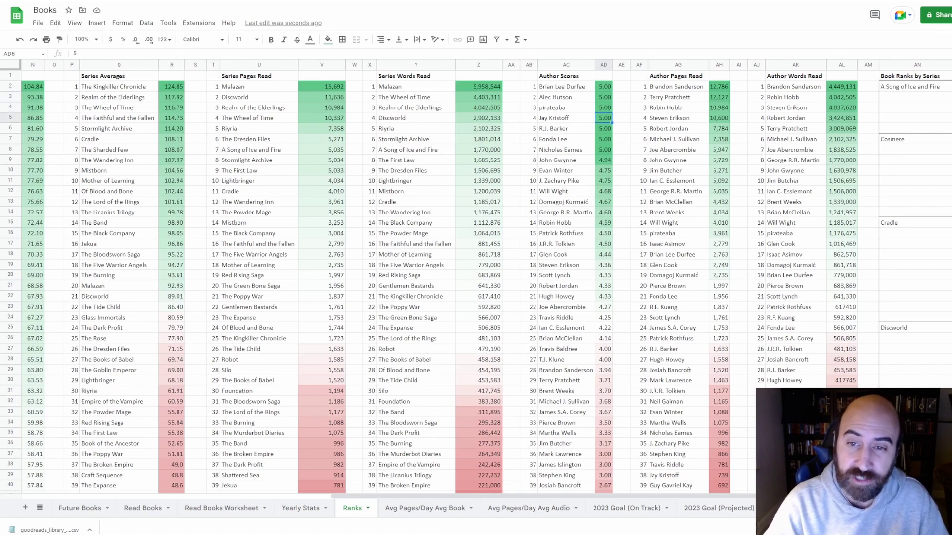
pyautogui.press('Down')
pyautogui.press('Down')
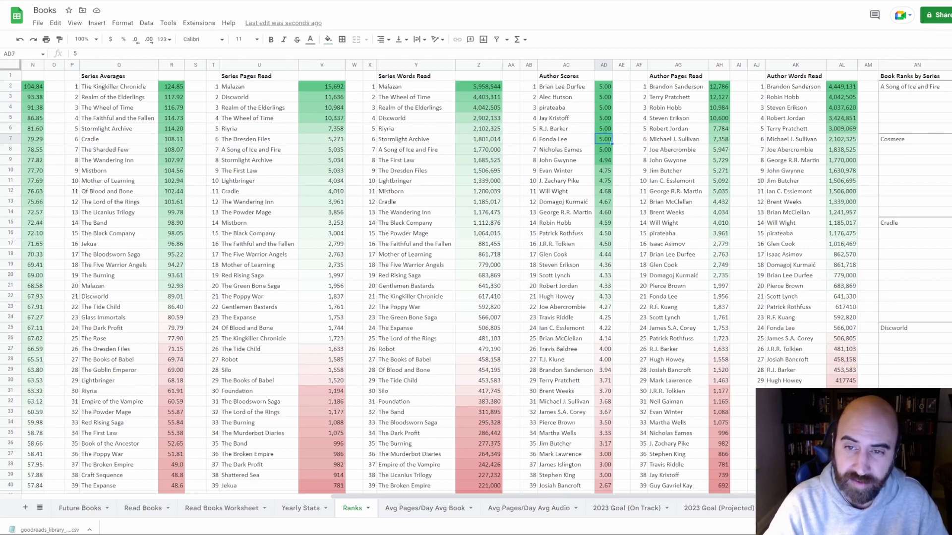
pyautogui.press('Down')
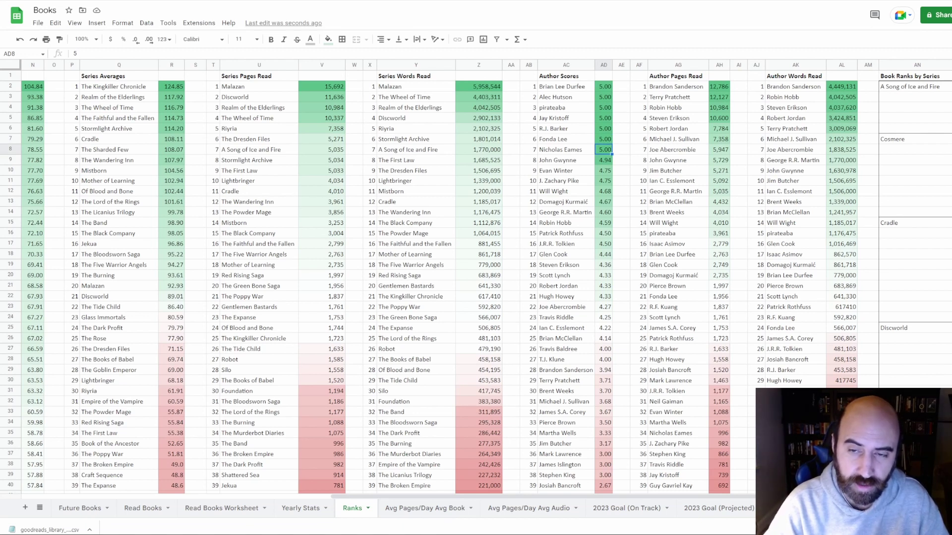
pyautogui.press('Down')
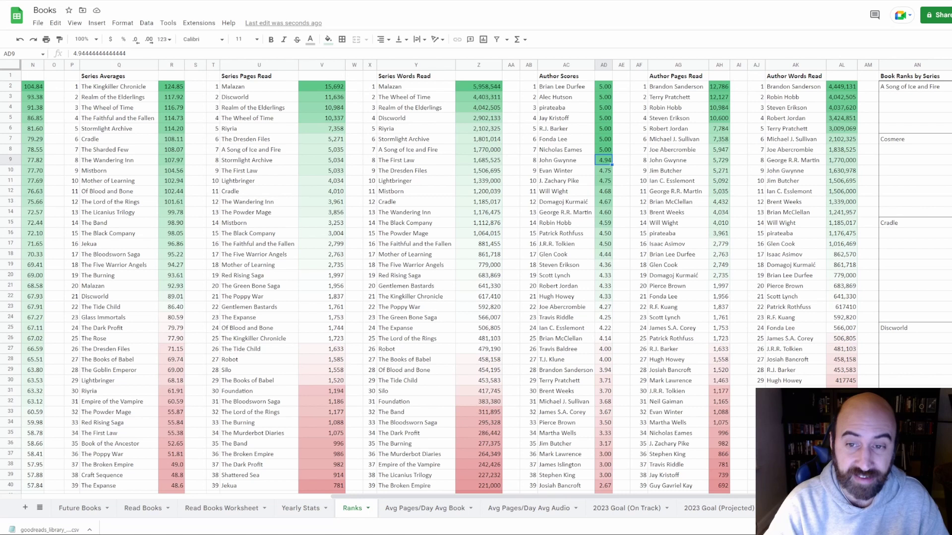
pyautogui.press('Right')
pyautogui.press('Right')
pyautogui.press('Right')
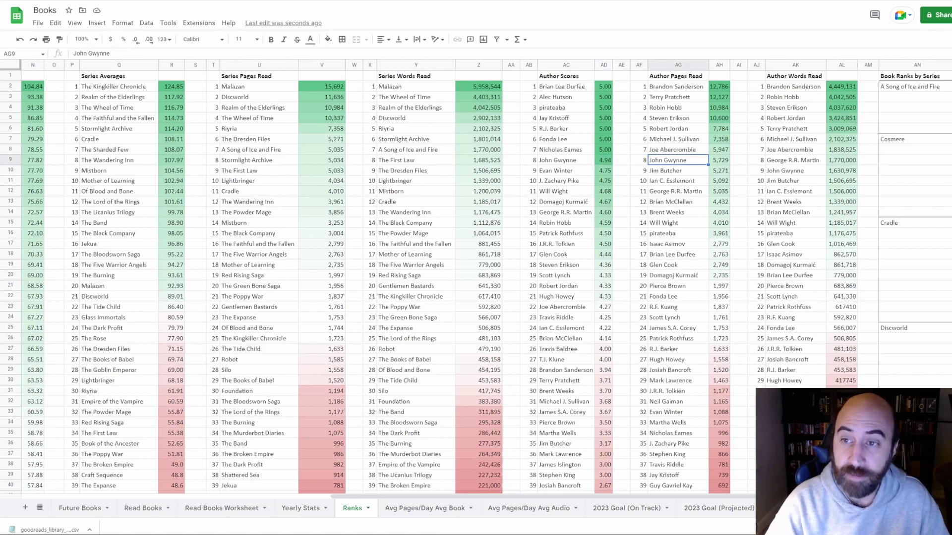
pyautogui.click(720, 87)
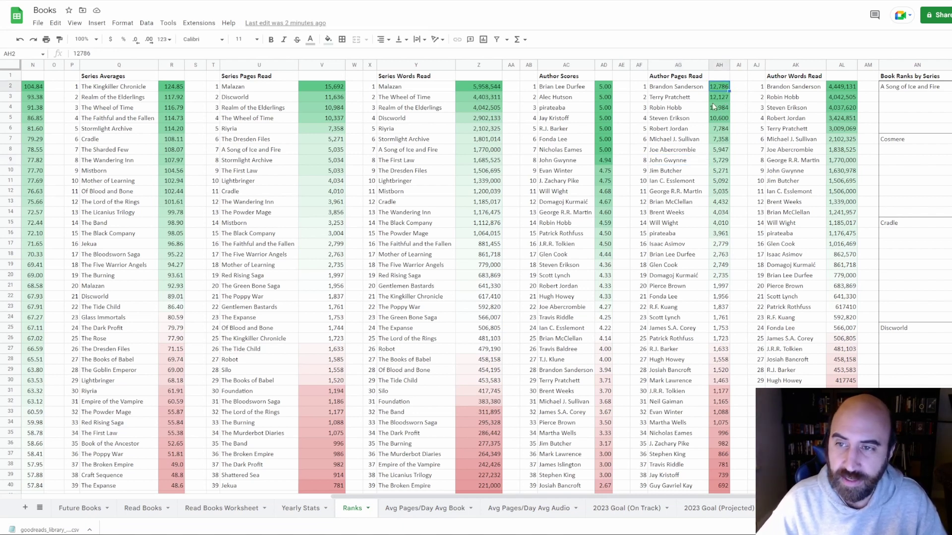
pyautogui.click(716, 99)
pyautogui.click(719, 108)
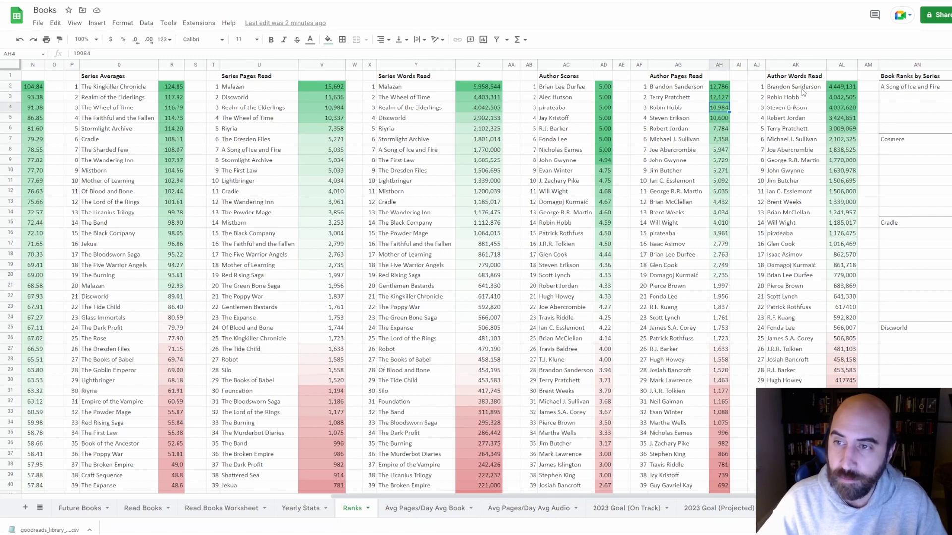
pyautogui.click(851, 86)
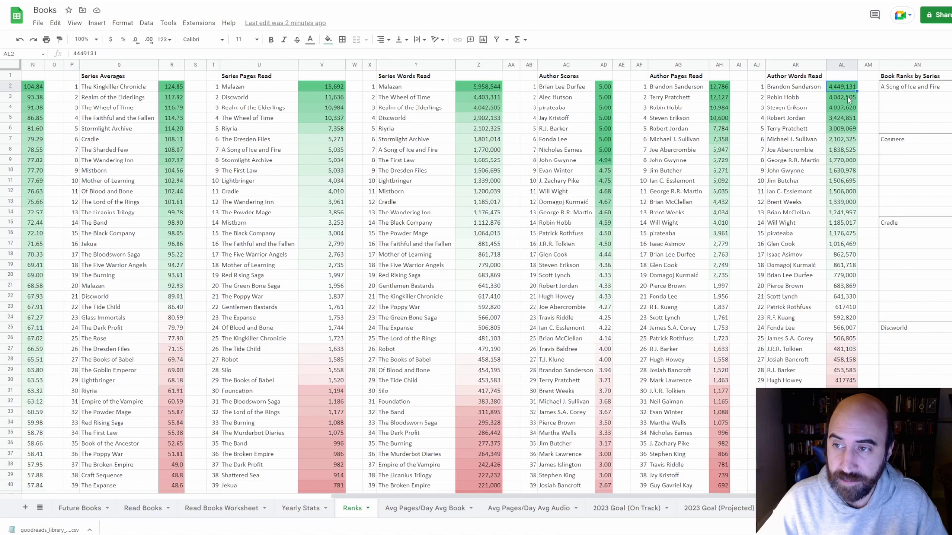
pyautogui.click(848, 99)
pyautogui.click(834, 106)
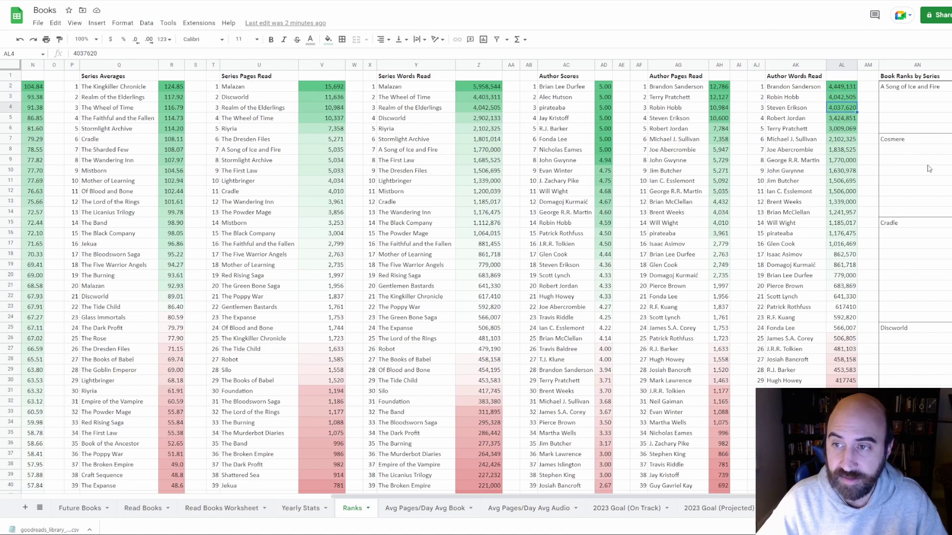
pyautogui.press('Right')
pyautogui.press('Right')
pyautogui.press('Right')
pyautogui.press('Right')
pyautogui.press('Right')
pyautogui.press('Right')
pyautogui.press('Right')
pyautogui.press('Right')
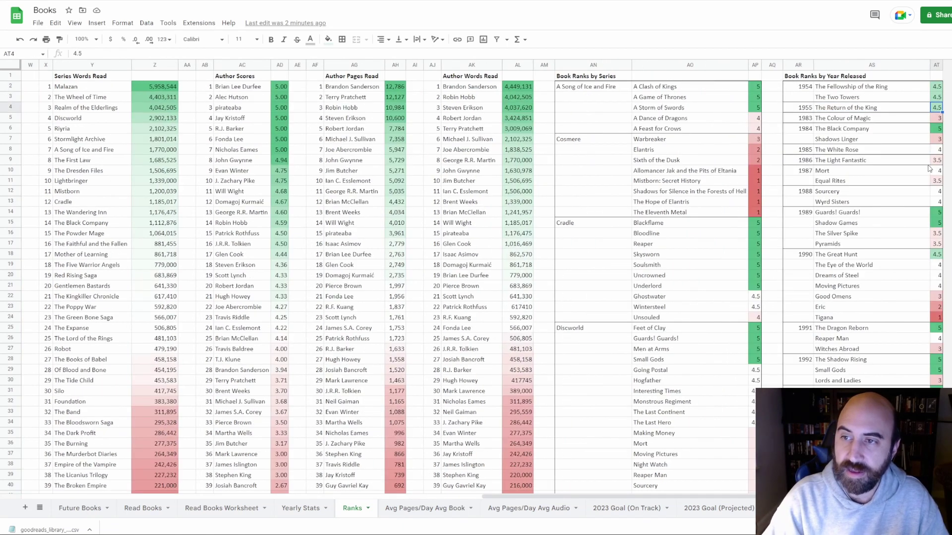
# Step: Browse the Book Ranks by Series and by Year Released tables, then switch to Goodreads Year in Books
pyautogui.scroll(-5, 843, 176)
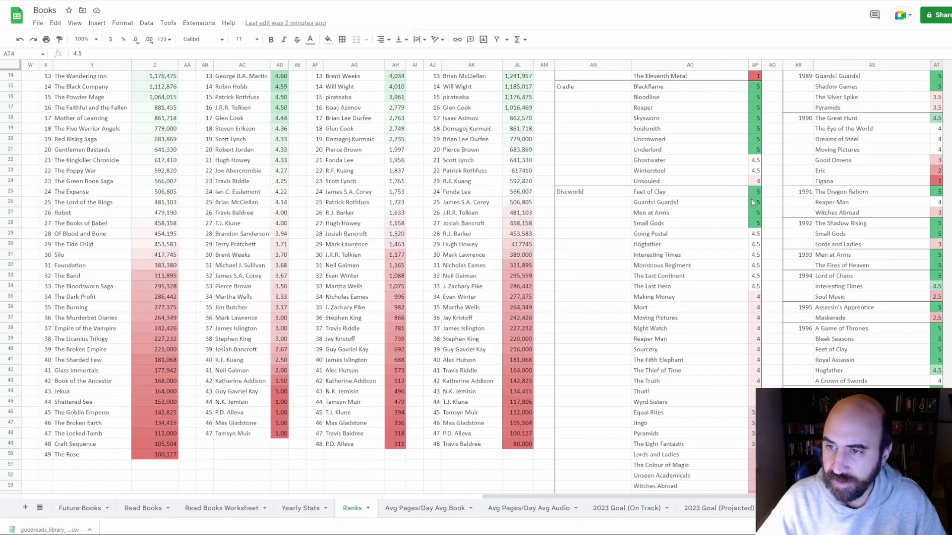
pyautogui.scroll(5, 797, 213)
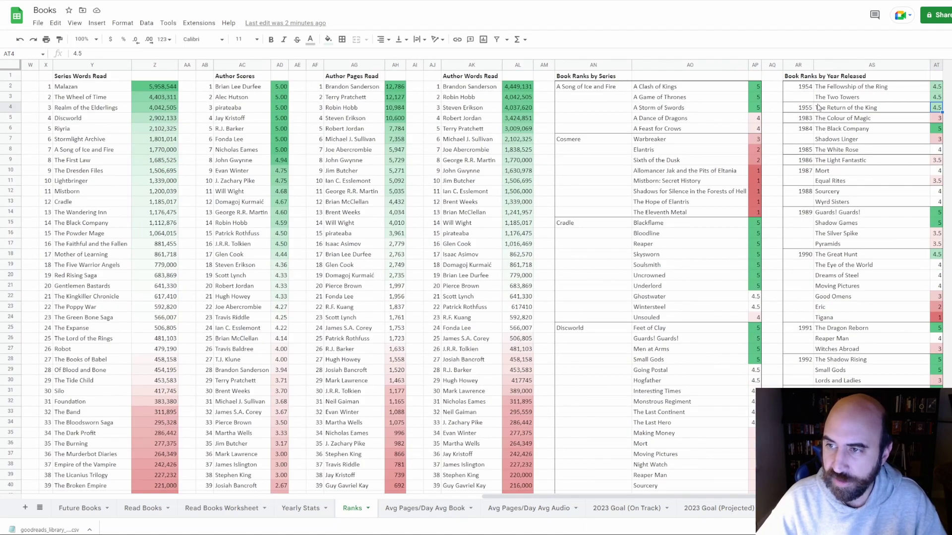
pyautogui.click(808, 89)
pyautogui.scroll(-20, 814, 274)
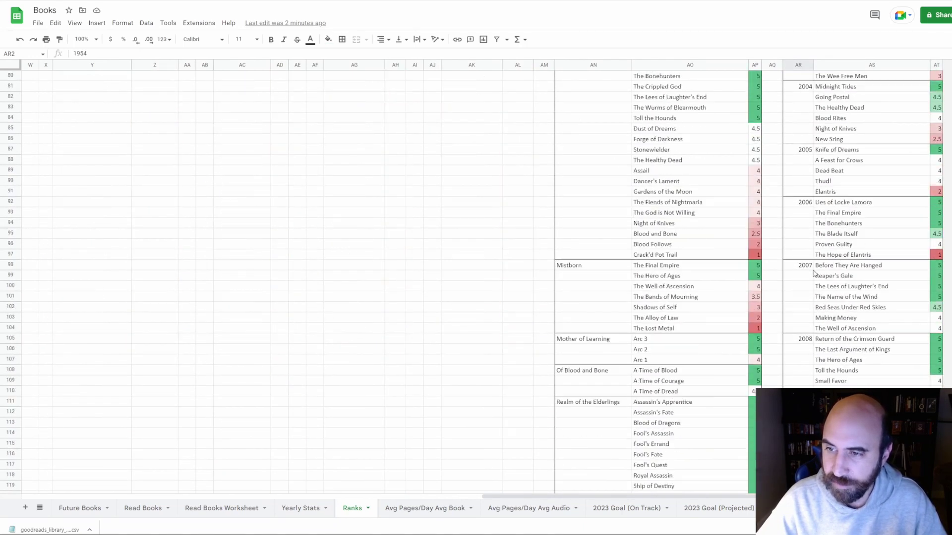
pyautogui.scroll(-8, 814, 274)
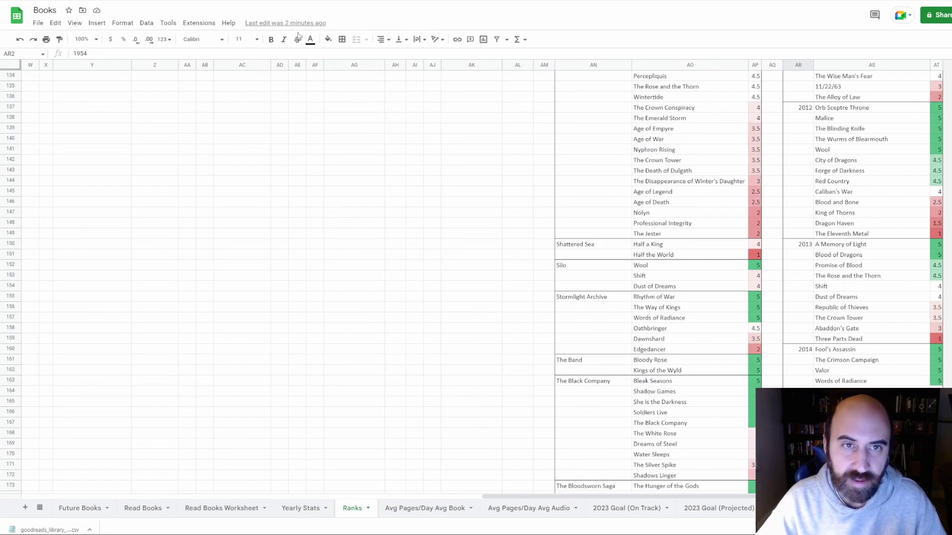
pyautogui.hotkey('ctrl', 'Tab')
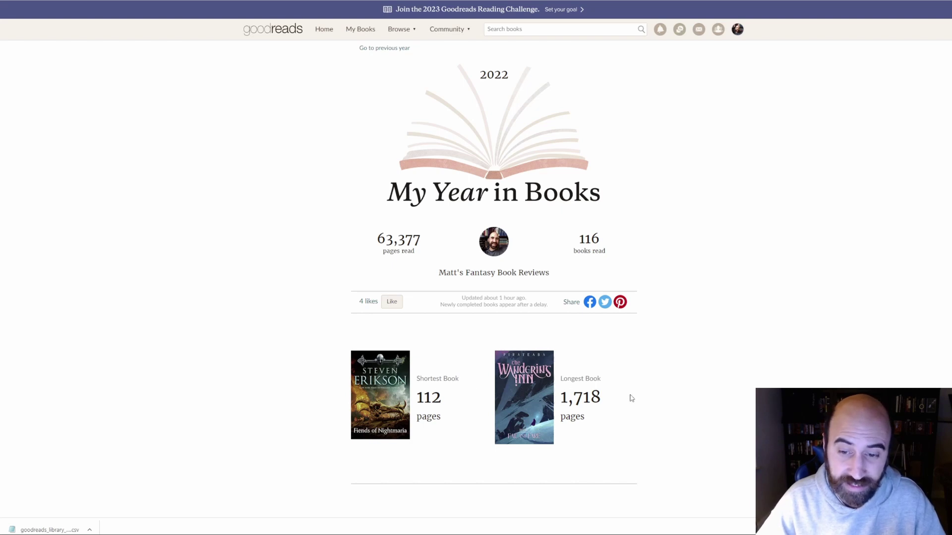
pyautogui.scroll(-12, 631, 398)
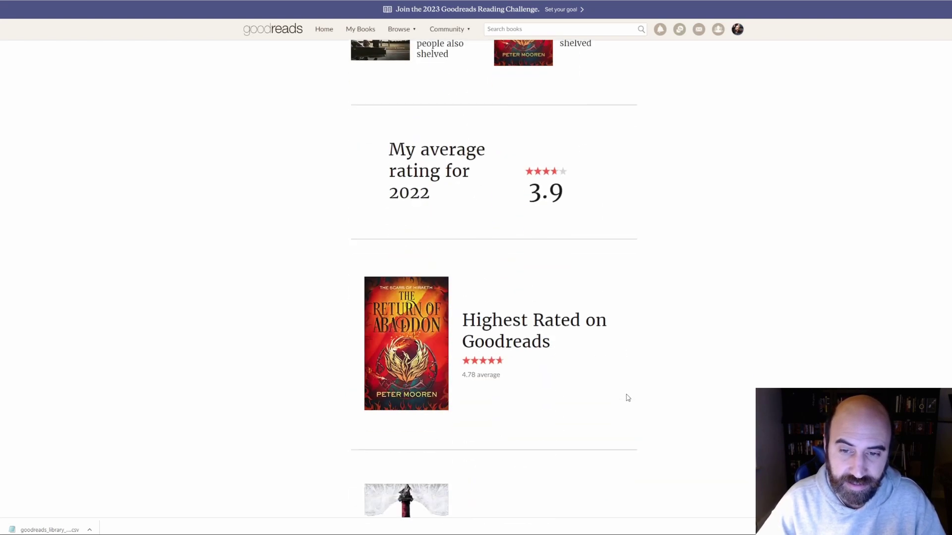
pyautogui.scroll(-15, 627, 398)
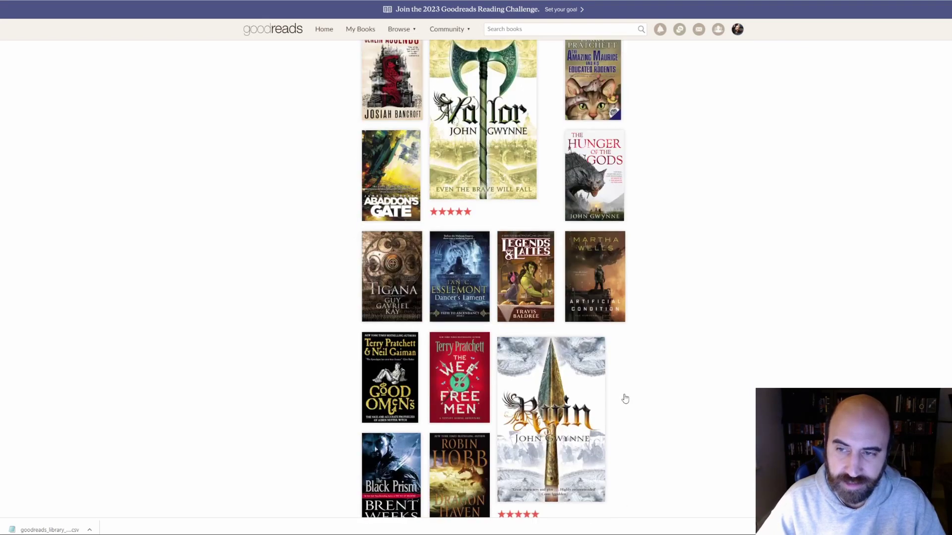
pyautogui.scroll(-12, 625, 399)
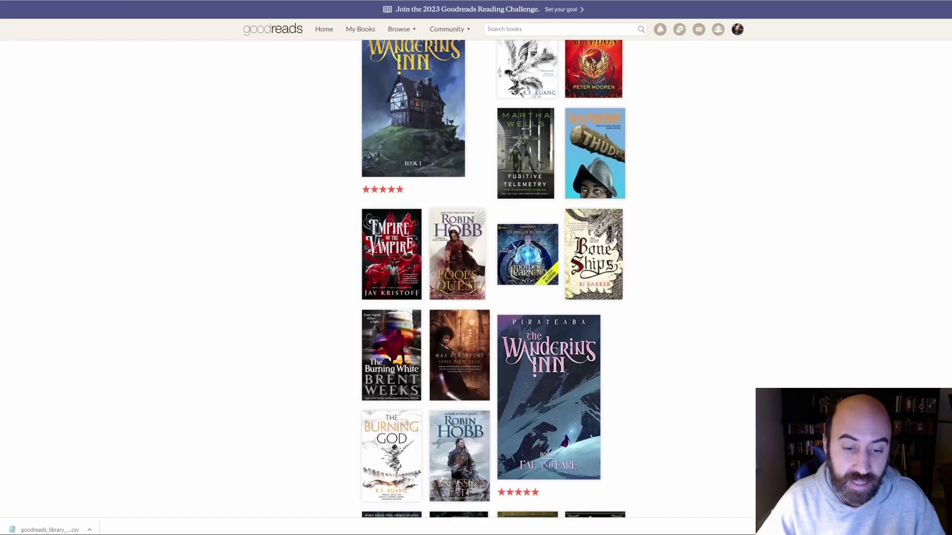